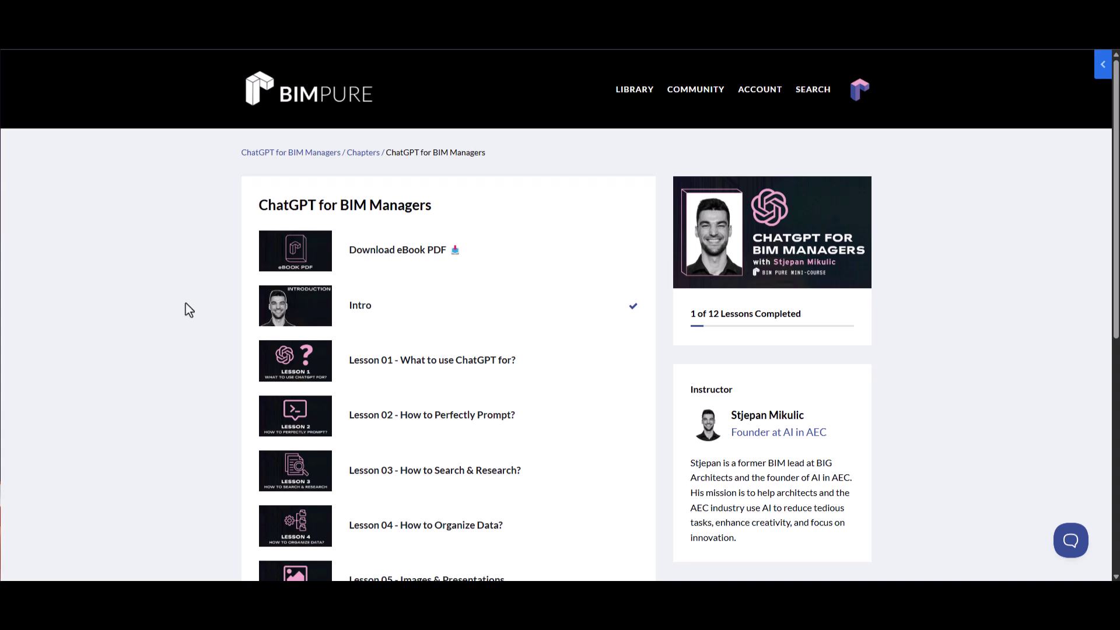
Step: Open the Lesson 04 How to Organize Data? page and page through the course eBook PDF
scroll(186, 310, "down", 2)
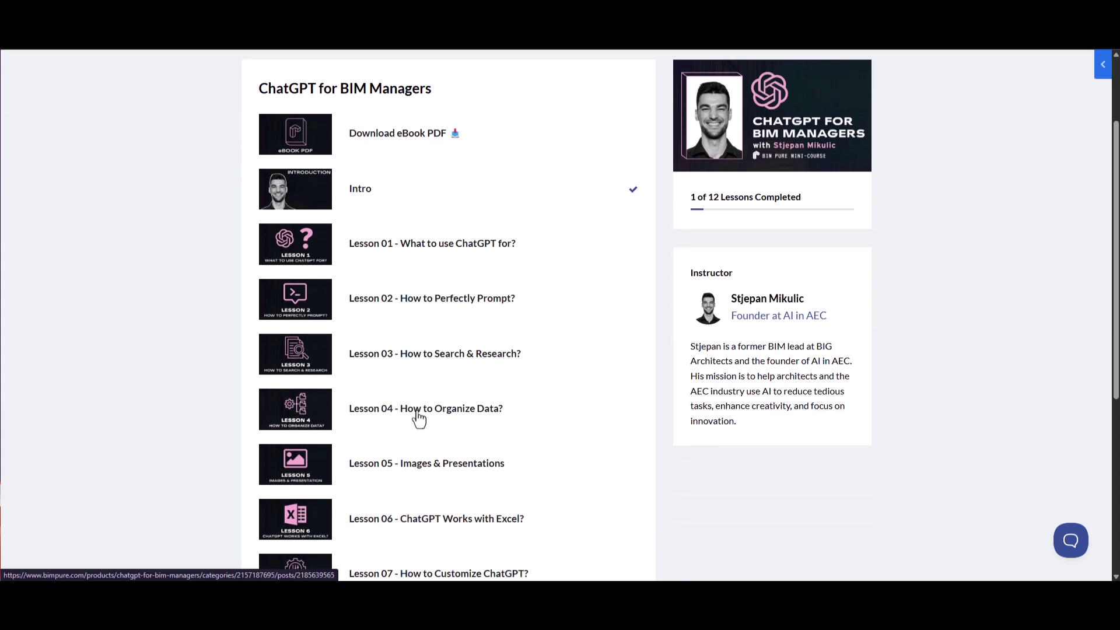
left_click(419, 419)
scroll(420, 420, "down", 2)
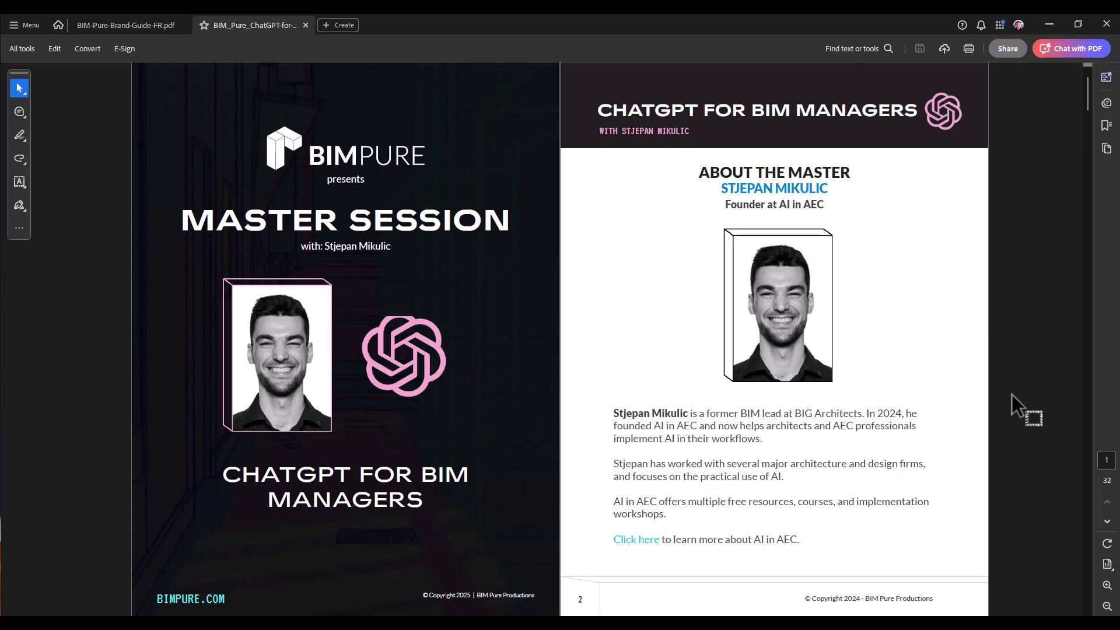
scroll(1013, 395, "down", 2)
scroll(1012, 394, "down", 2)
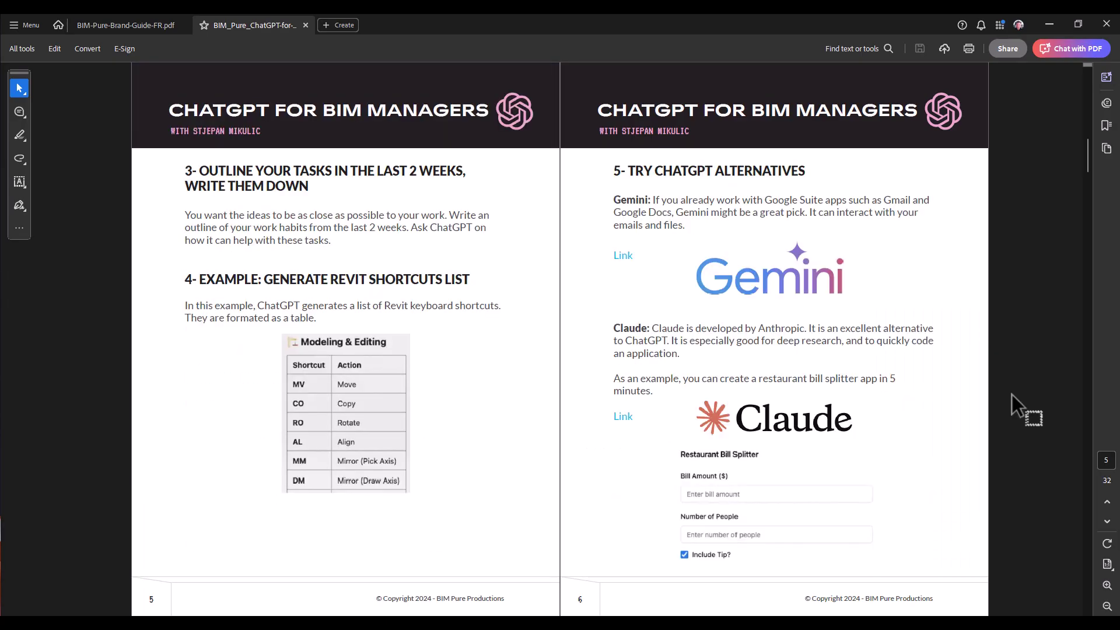
scroll(1012, 394, "down", 2)
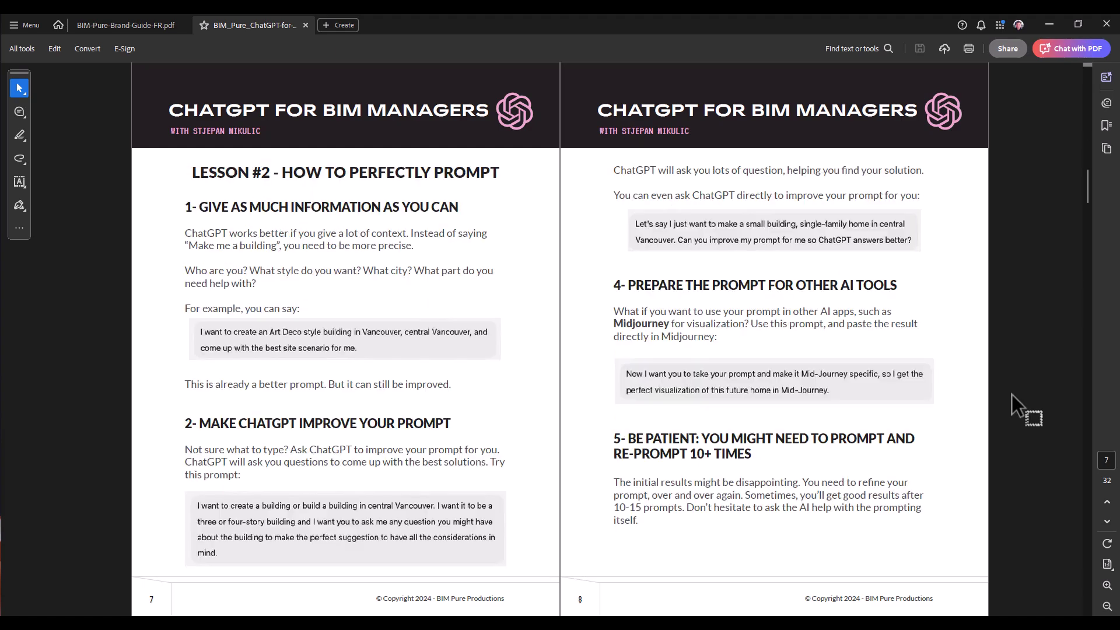
scroll(1012, 394, "down", 2)
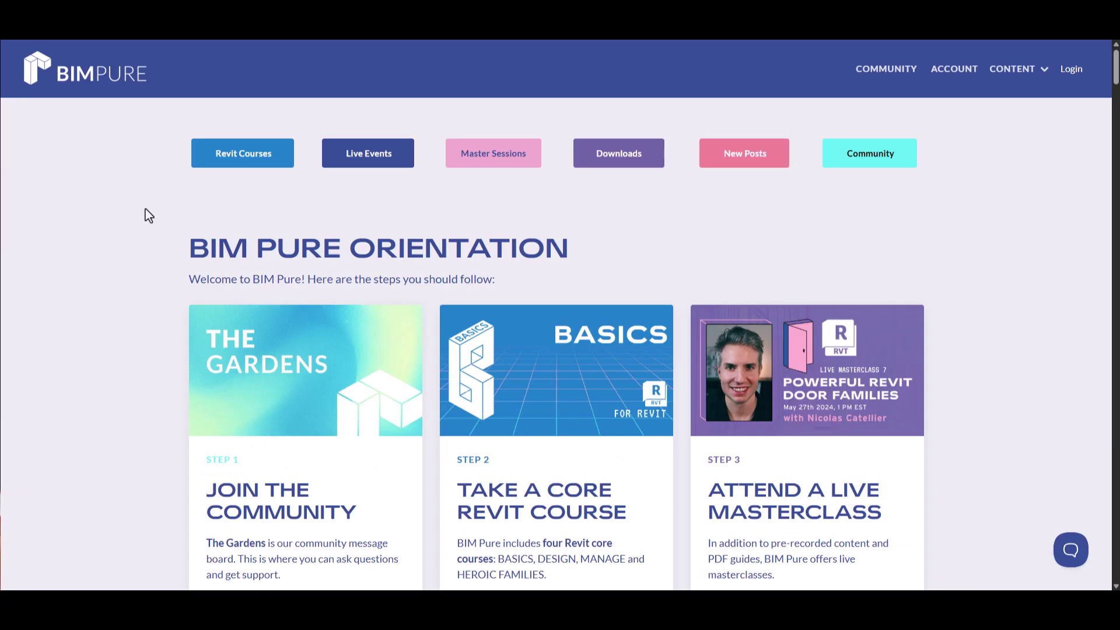
Step: Jump to Core Revit Courses, browse the course cards, then return to the home page header
left_click(243, 155)
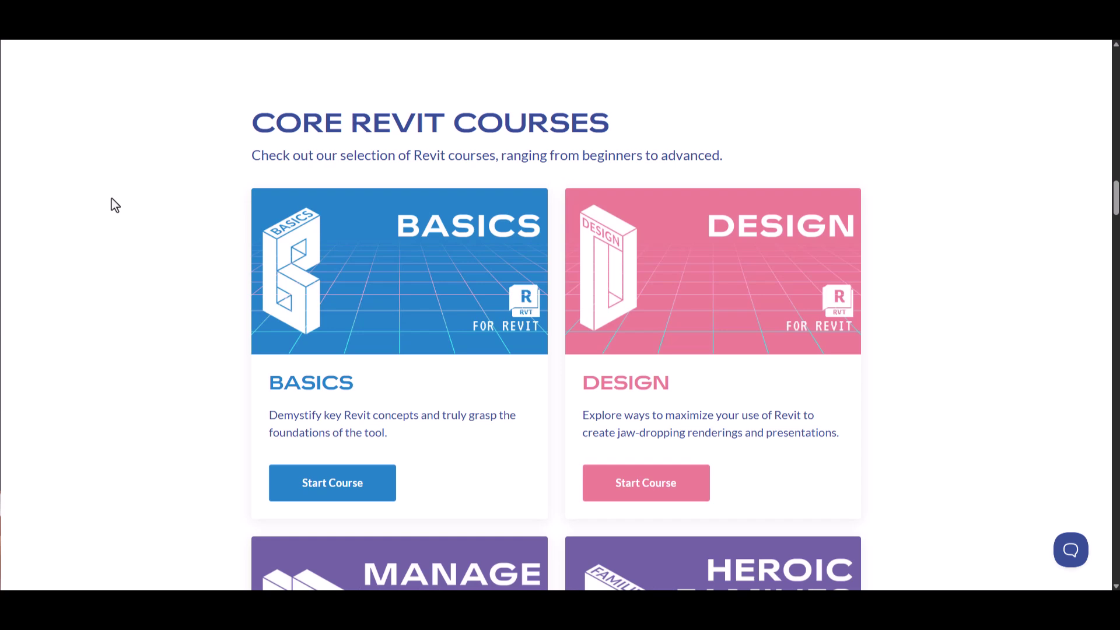
scroll(114, 199, "down", 10)
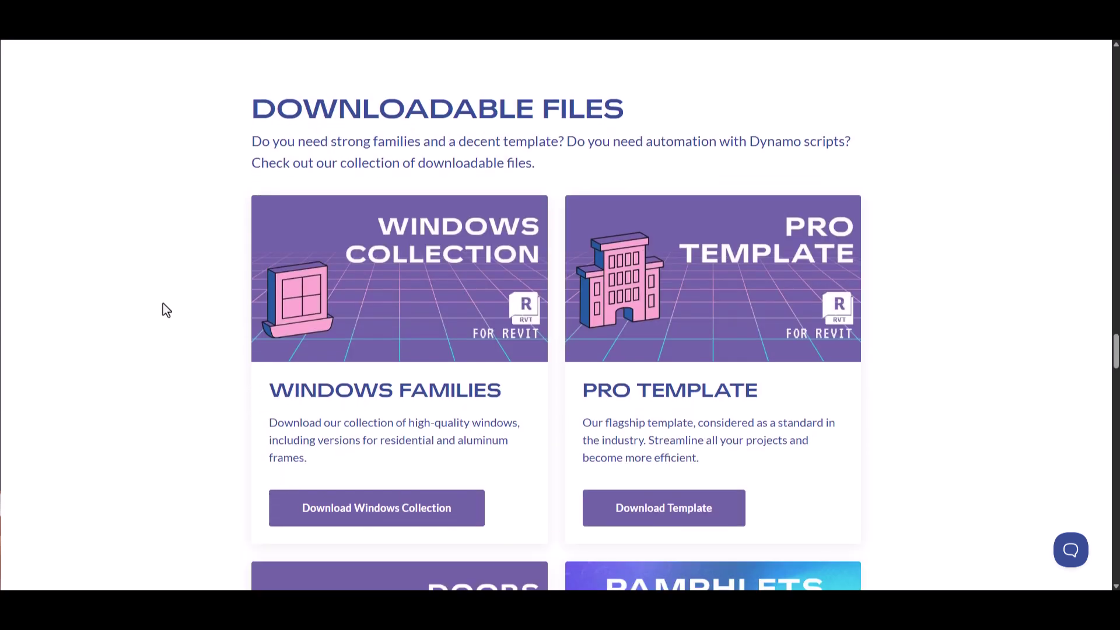
scroll(163, 303, "up", 10)
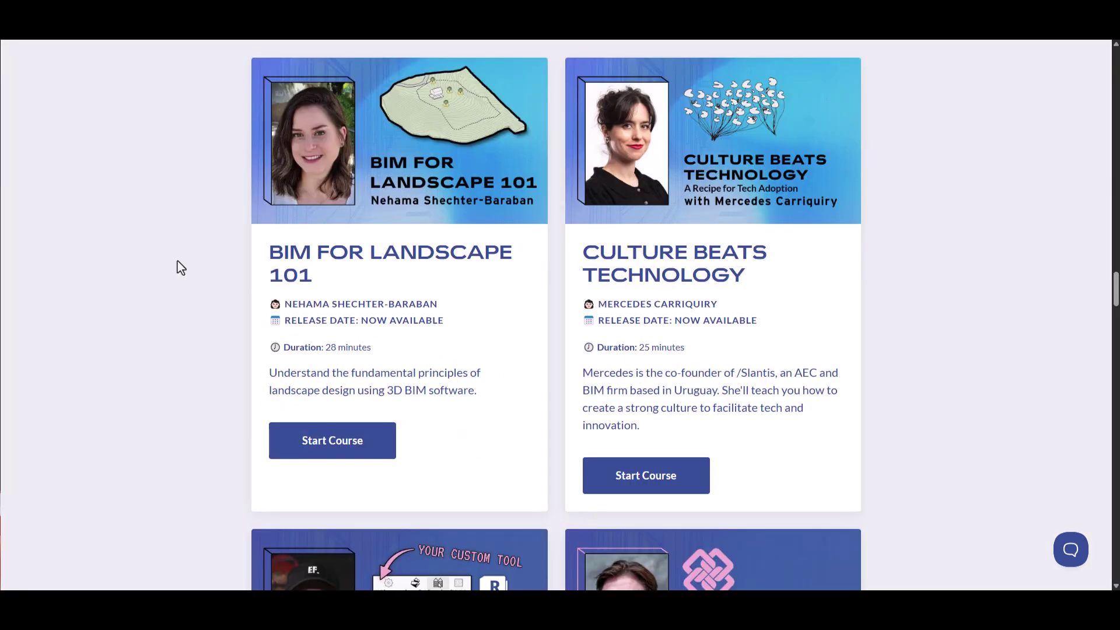
scroll(178, 261, "down", 7)
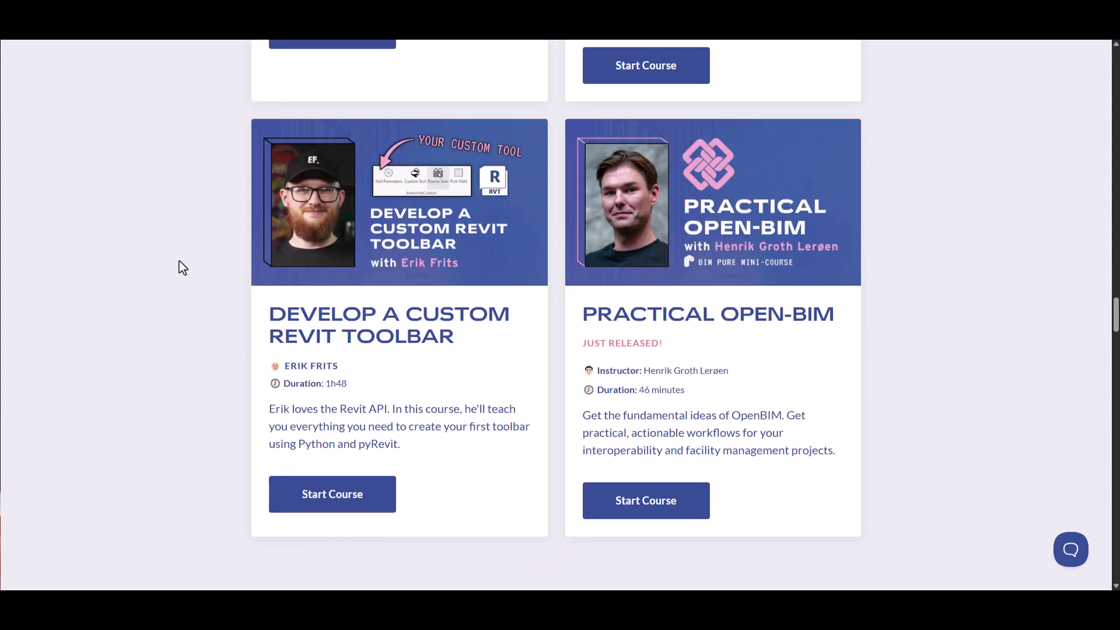
key("Home")
scroll(195, 281, "down", 1)
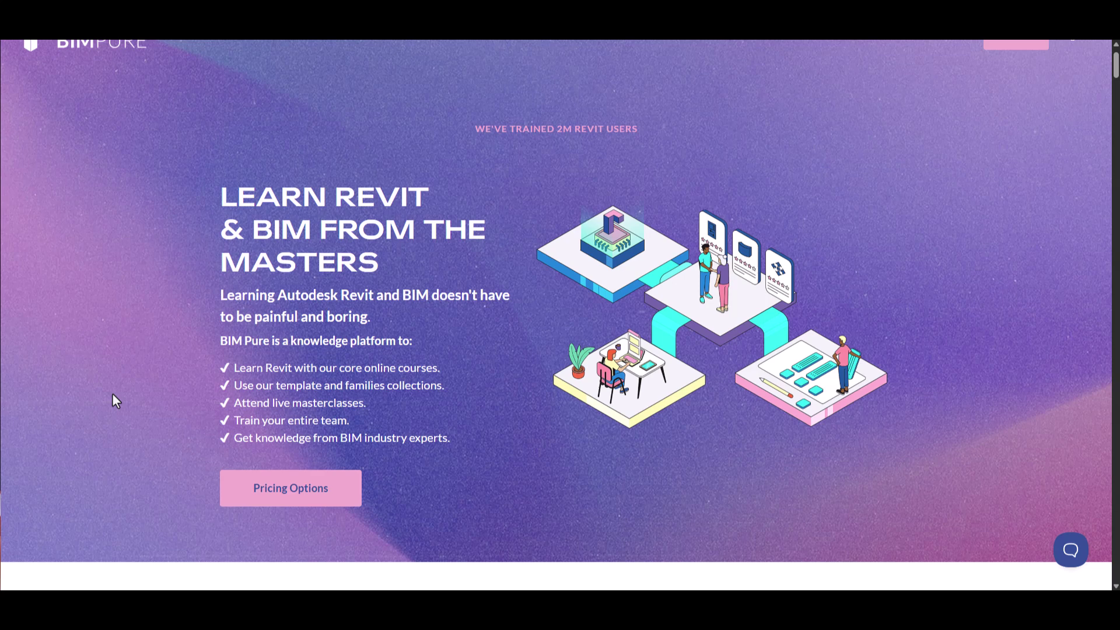
scroll(113, 394, "up", 1)
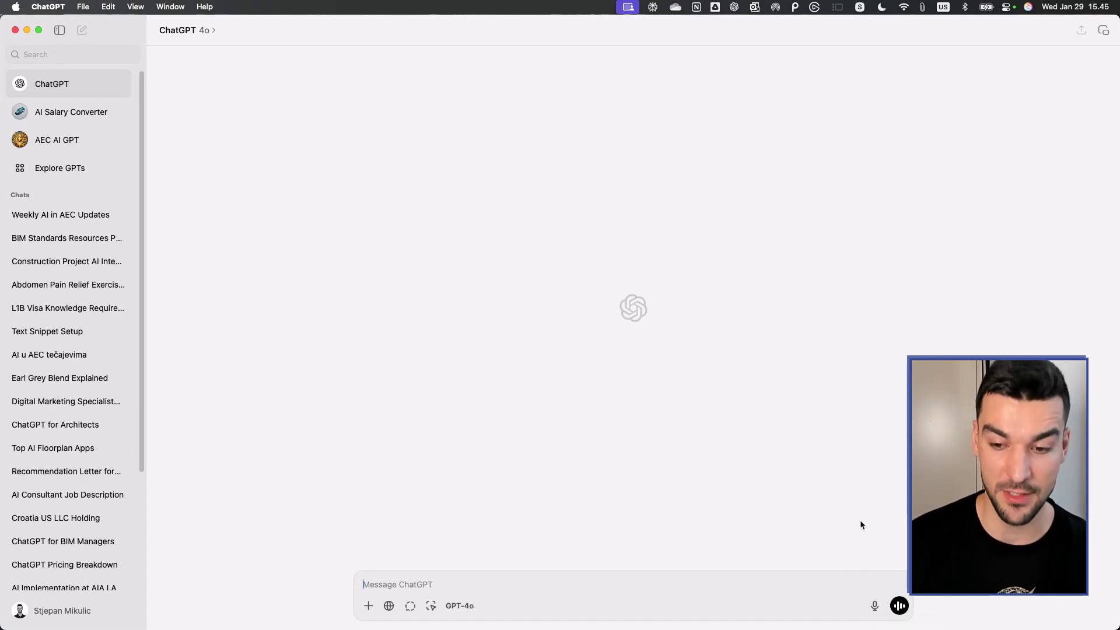
Step: Dictate and send a school and university studio BIM Manager prompt requesting 100 ChatGPT uses
left_click(874, 606)
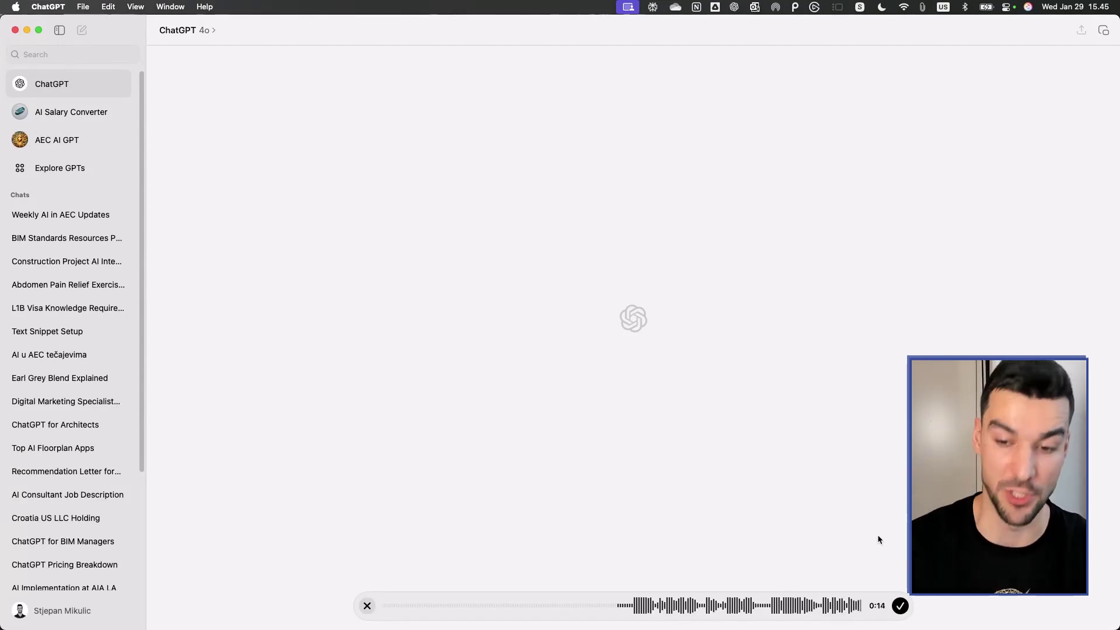
left_click(901, 606)
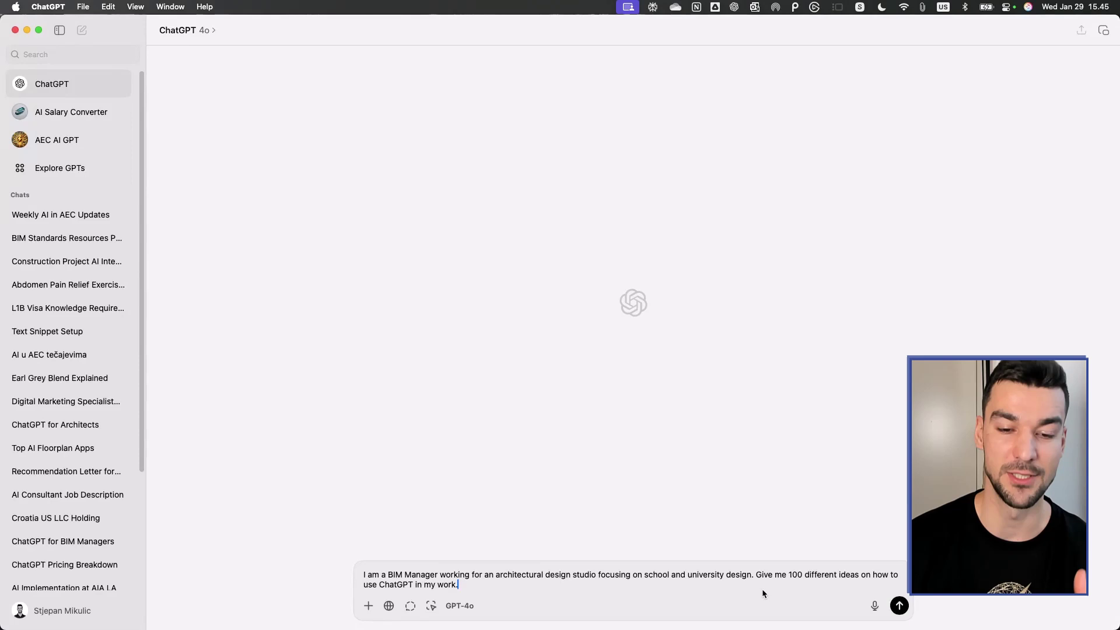
left_click(899, 605)
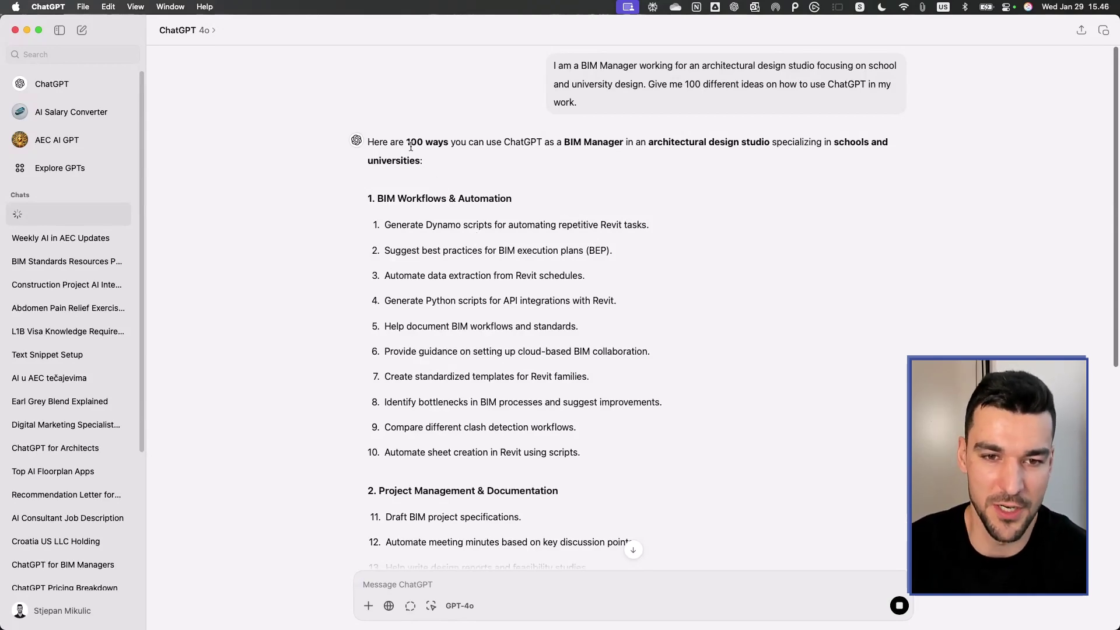
Step: Follow the streaming numbered list down past item 30, then back toward the top
scroll(508, 312, "down", 3)
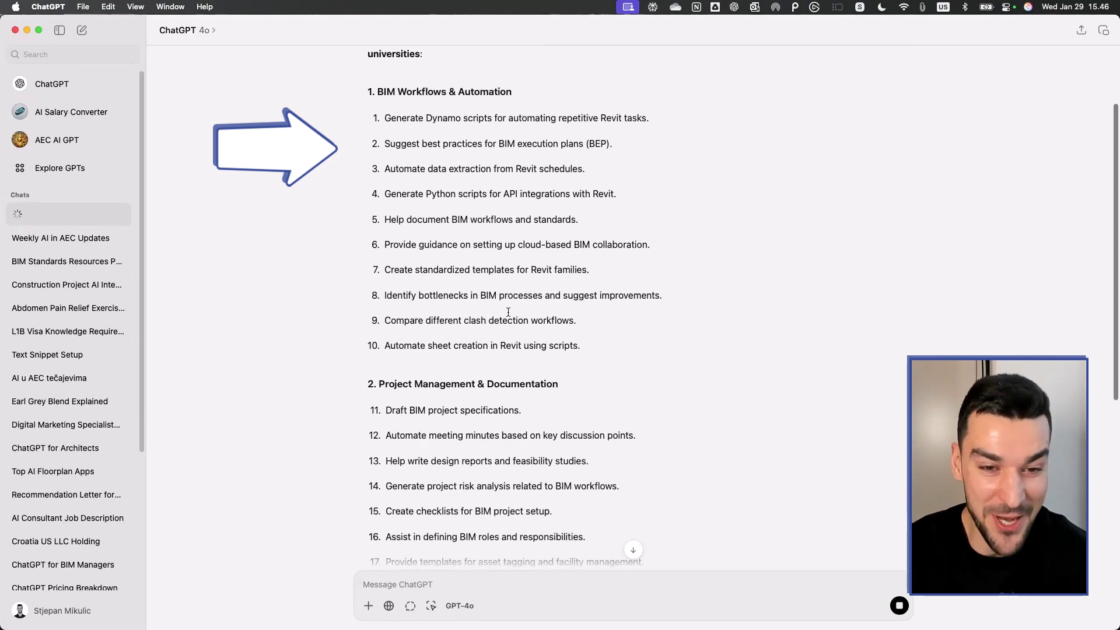
scroll(508, 312, "down", 10)
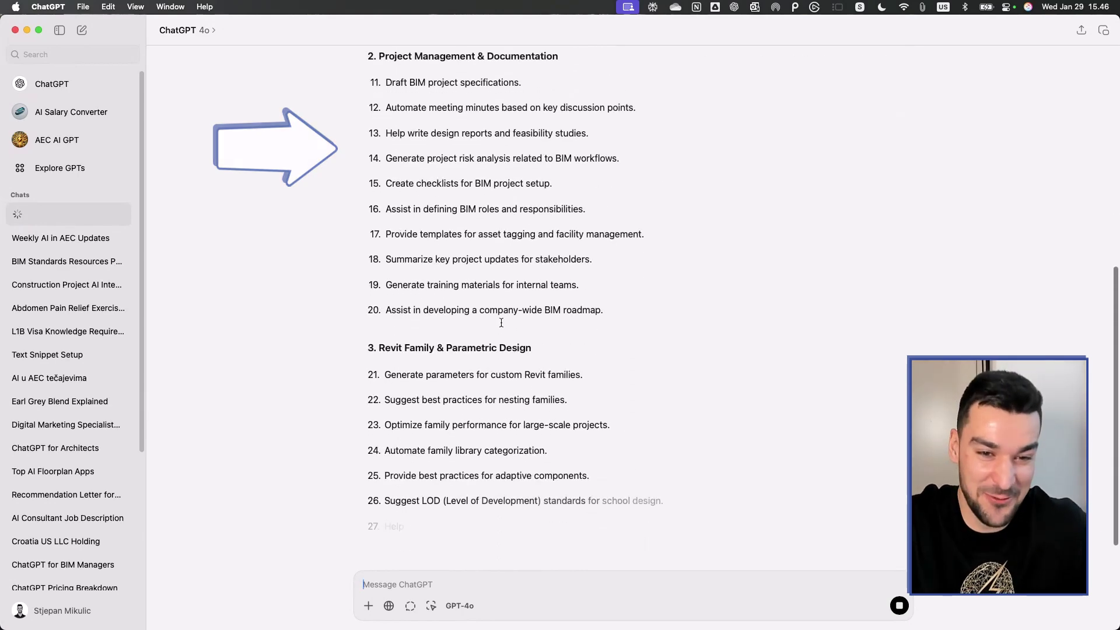
scroll(502, 333, "down", 1)
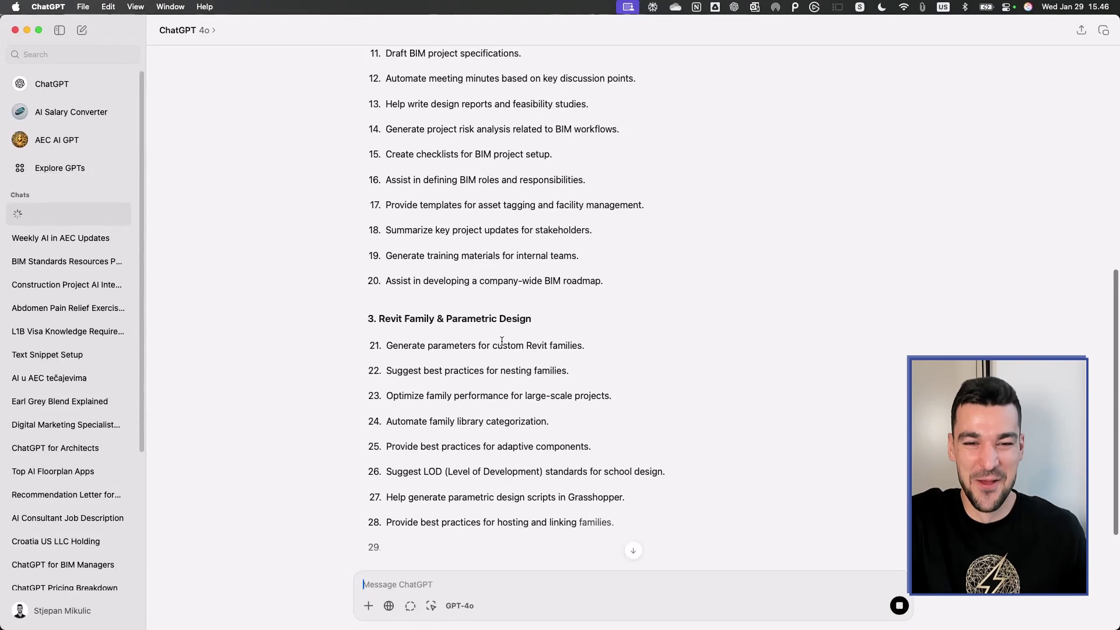
scroll(501, 341, "down", 3)
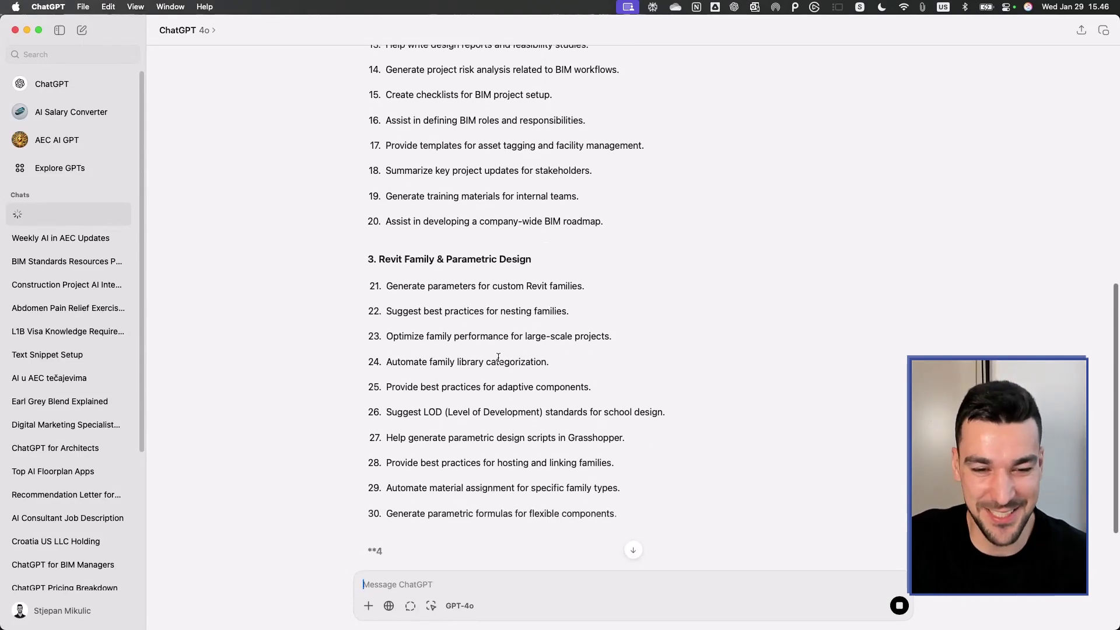
scroll(498, 358, "down", 1)
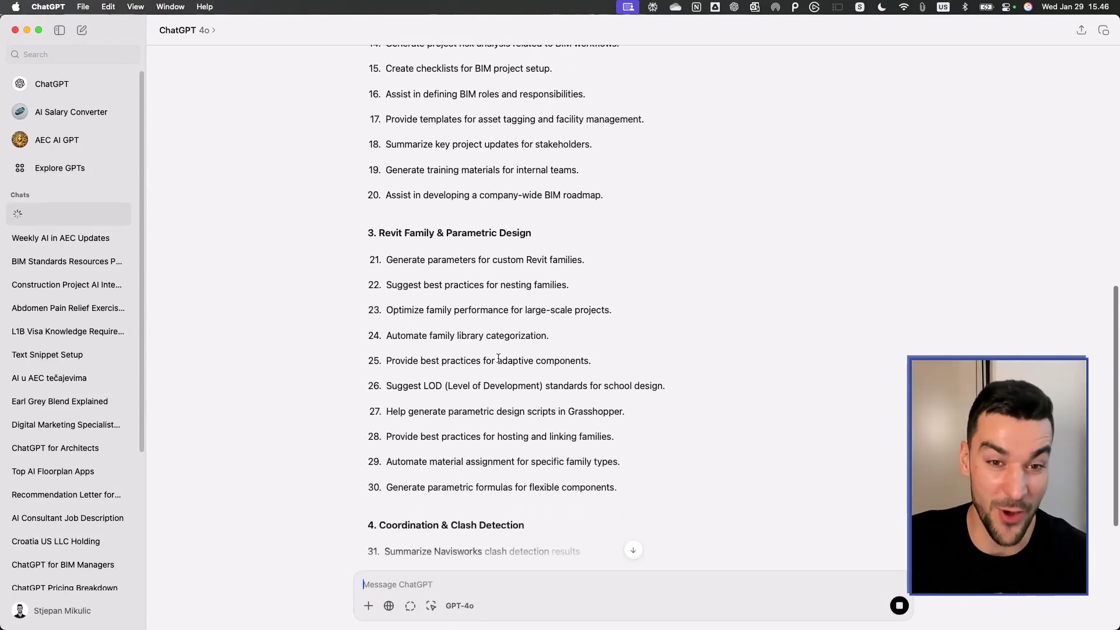
scroll(477, 315, "down", 2)
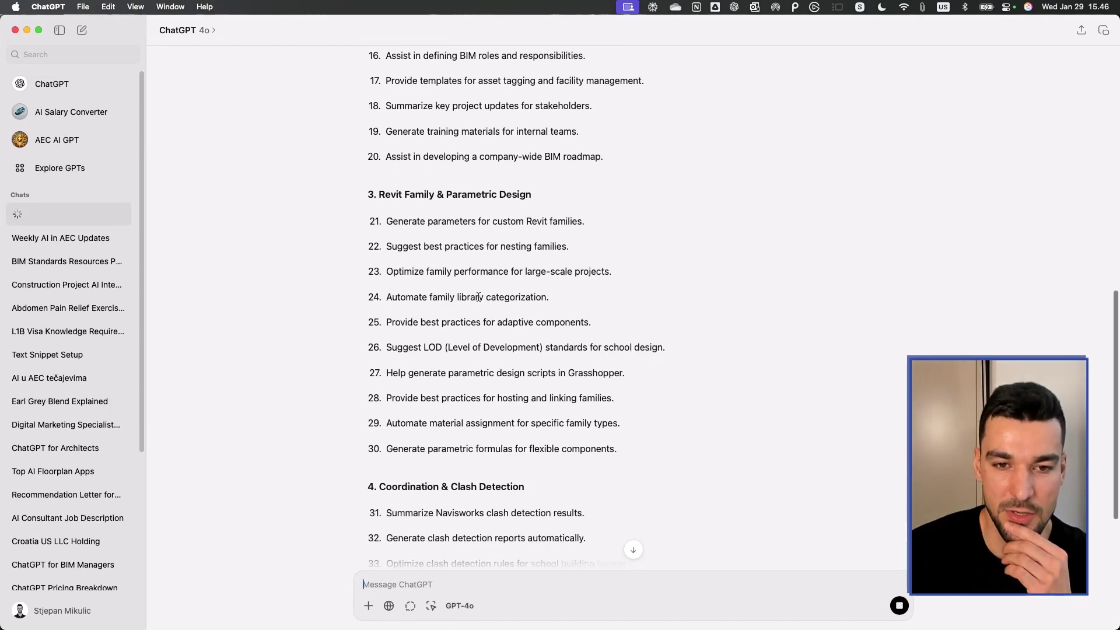
scroll(478, 297, "up", 15)
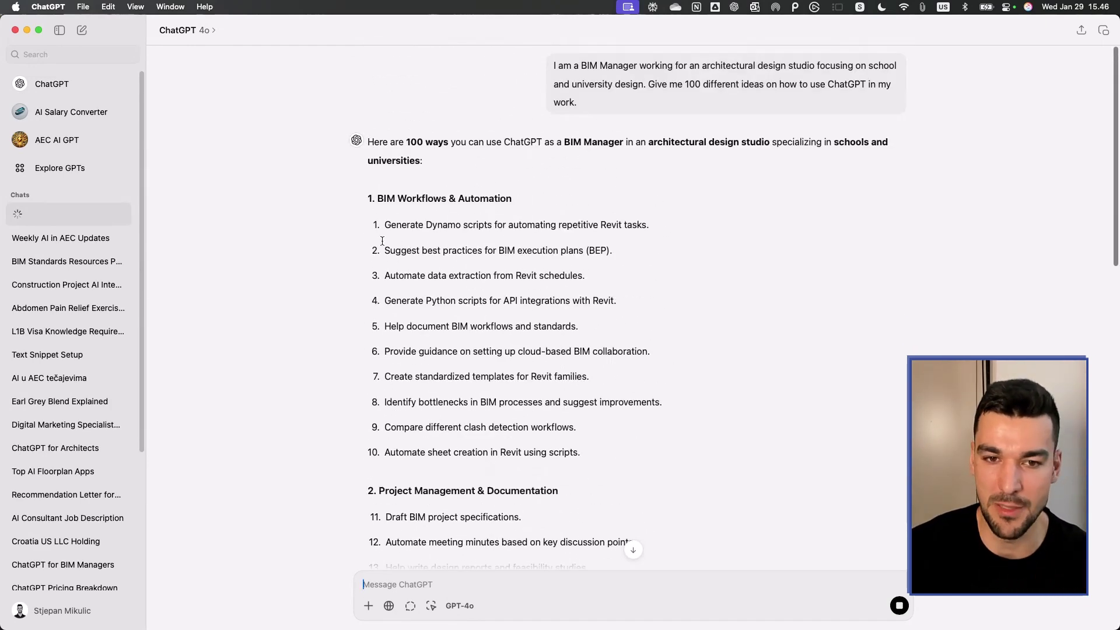
Step: Highlight the opening ideas 1 to 3, ending on idea 3 about extracting Revit schedule data
left_click_drag(382, 221, 671, 230)
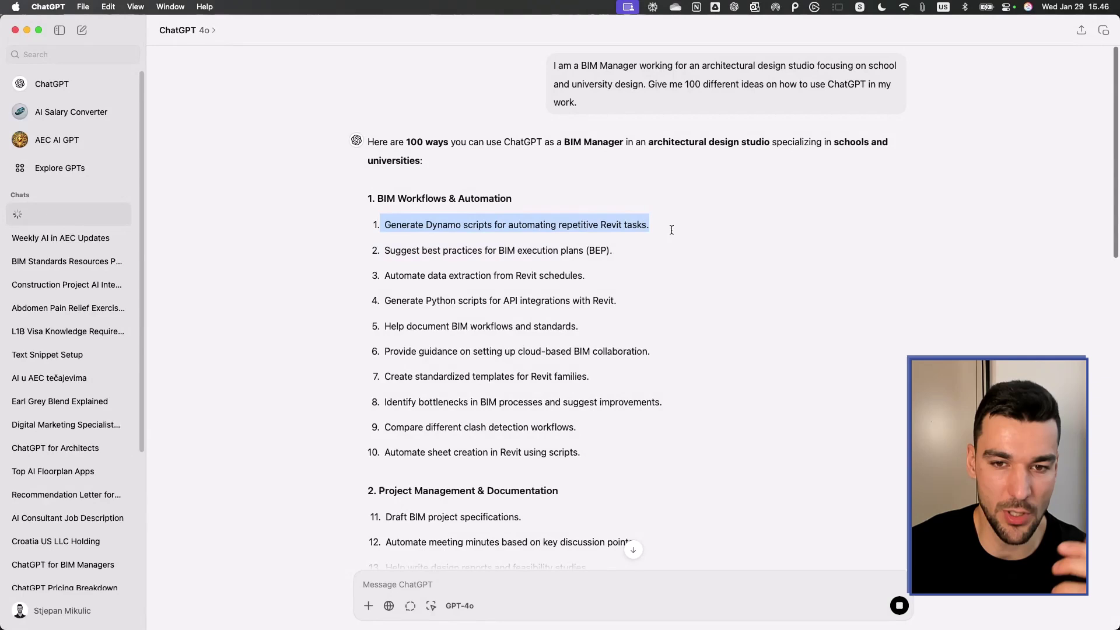
left_click(652, 226)
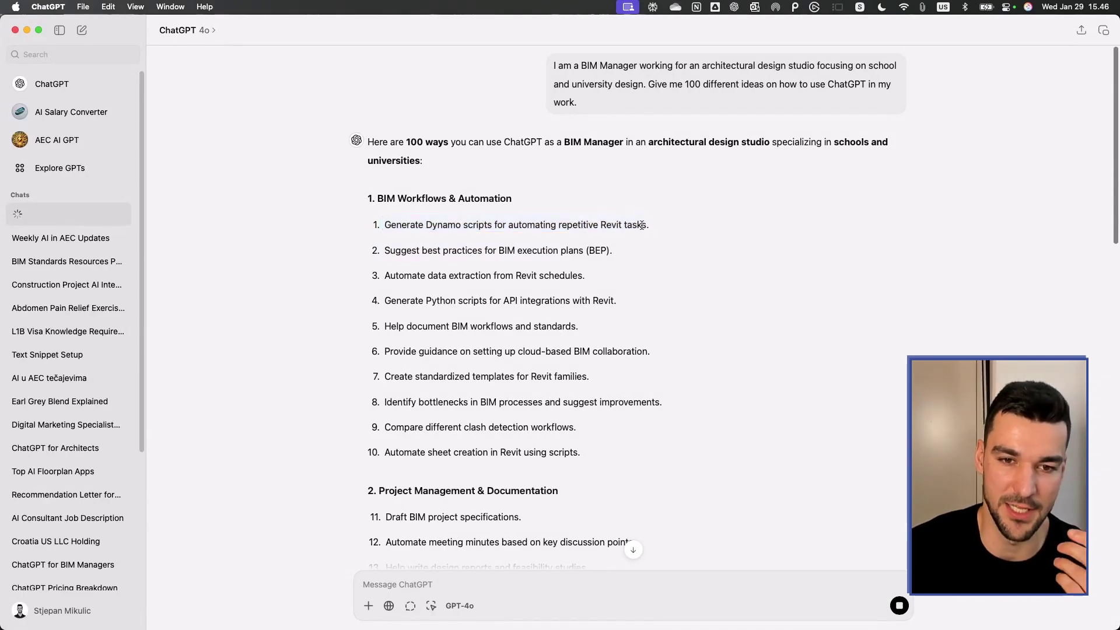
left_click_drag(380, 251, 586, 279)
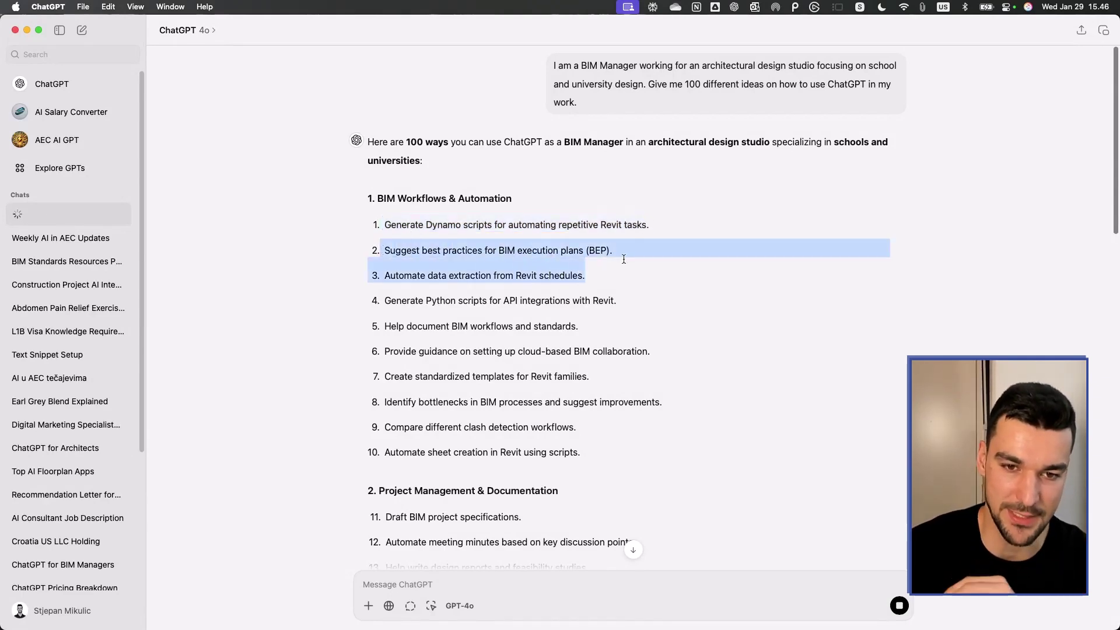
left_click(627, 253)
left_click_drag(380, 276, 603, 277)
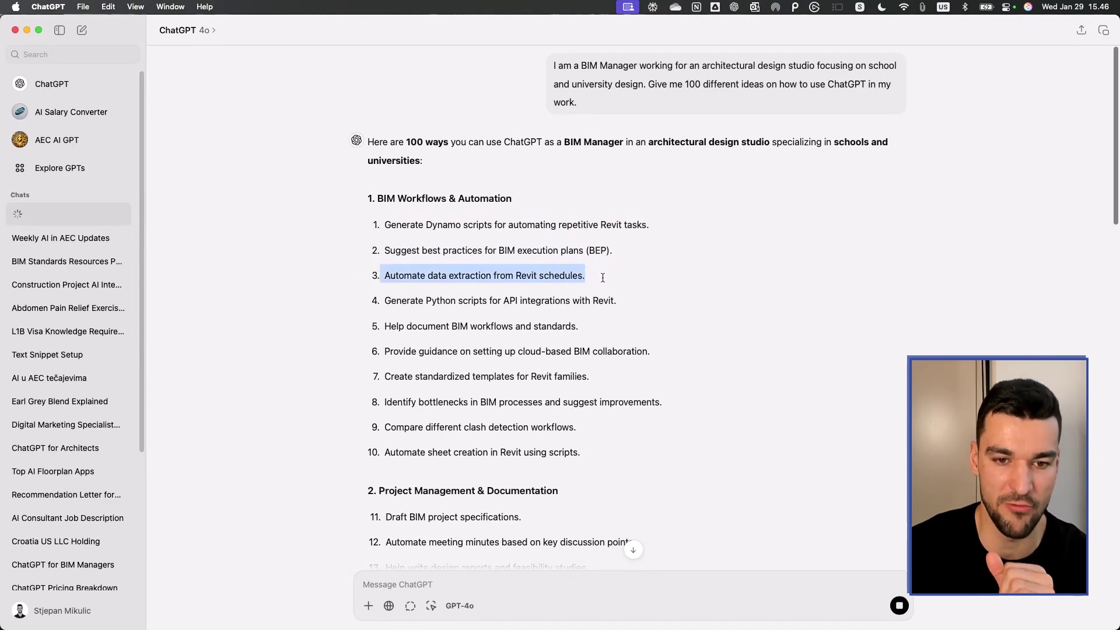
Step: Highlight ideas 7, 11 and 23 and the word 'materials' in idea 19 while reading
scroll(424, 373, "down", 1)
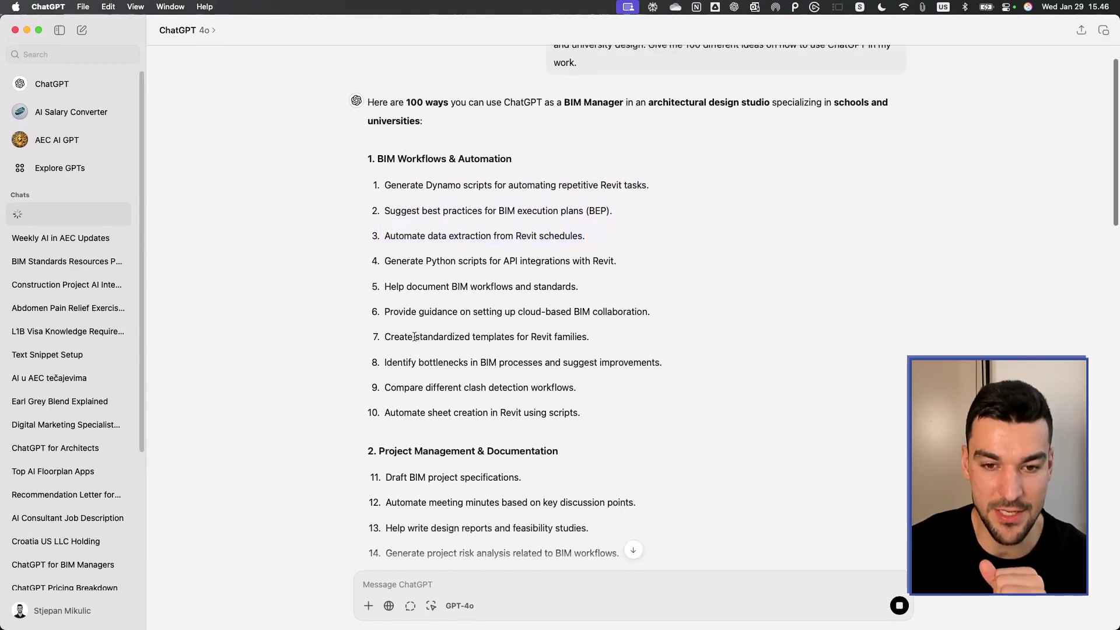
triple_click(416, 337)
scroll(460, 356, "down", 3)
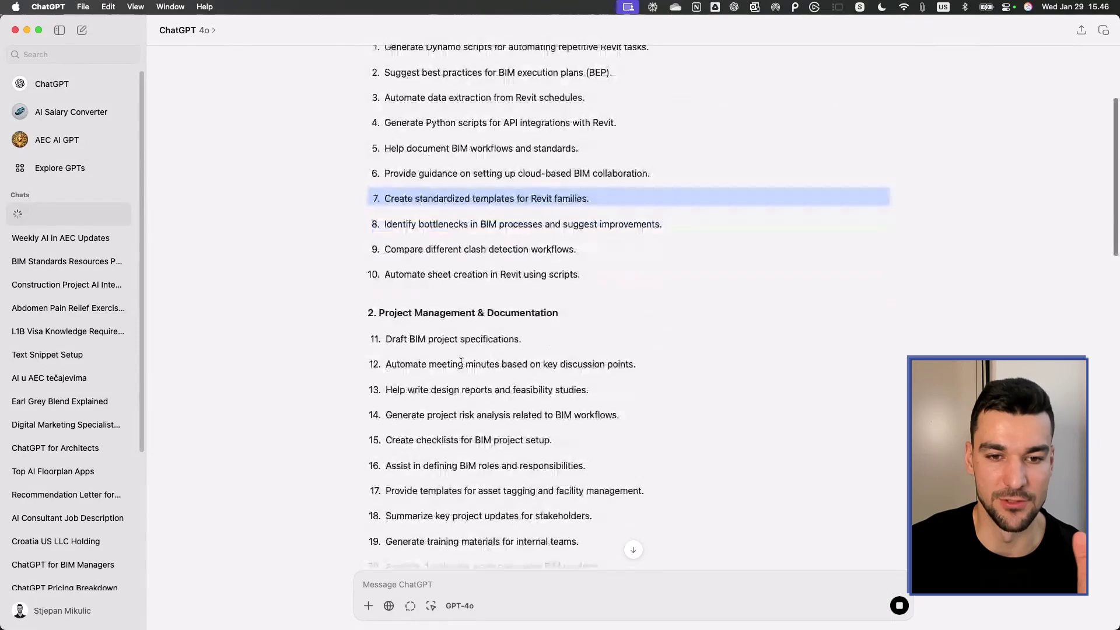
triple_click(418, 339)
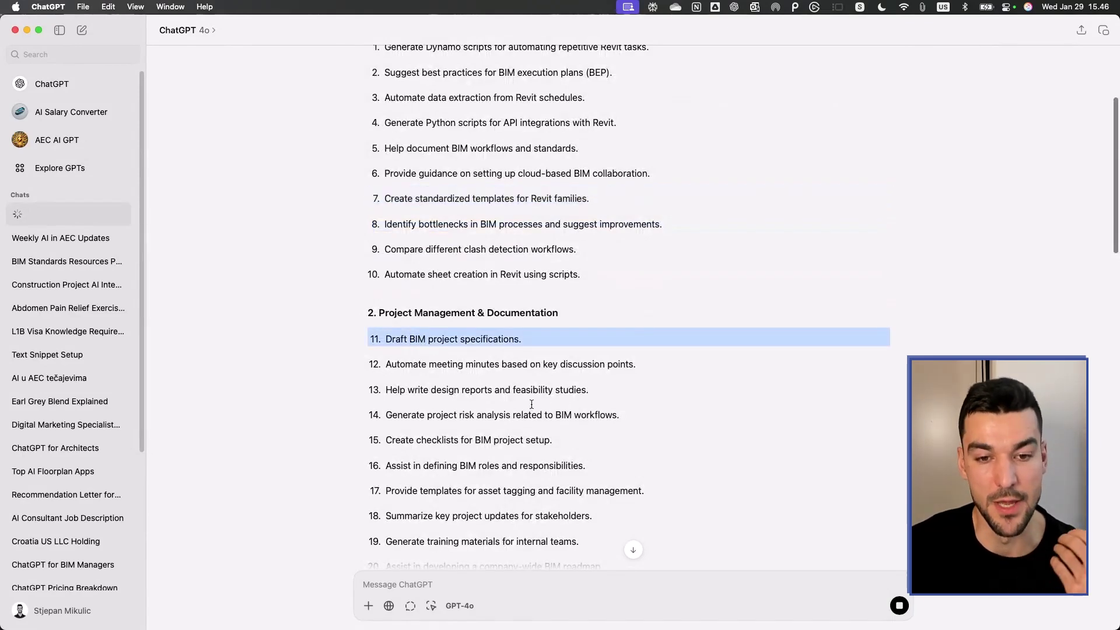
scroll(532, 404, "down", 3)
left_click(471, 381)
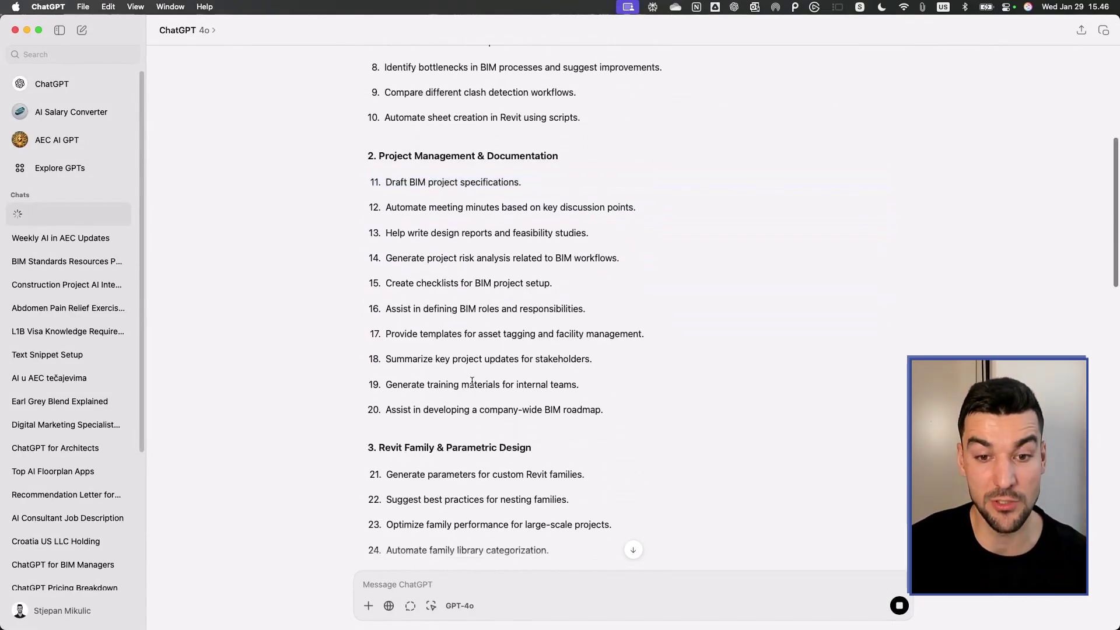
double_click(472, 381)
scroll(464, 382, "down", 2)
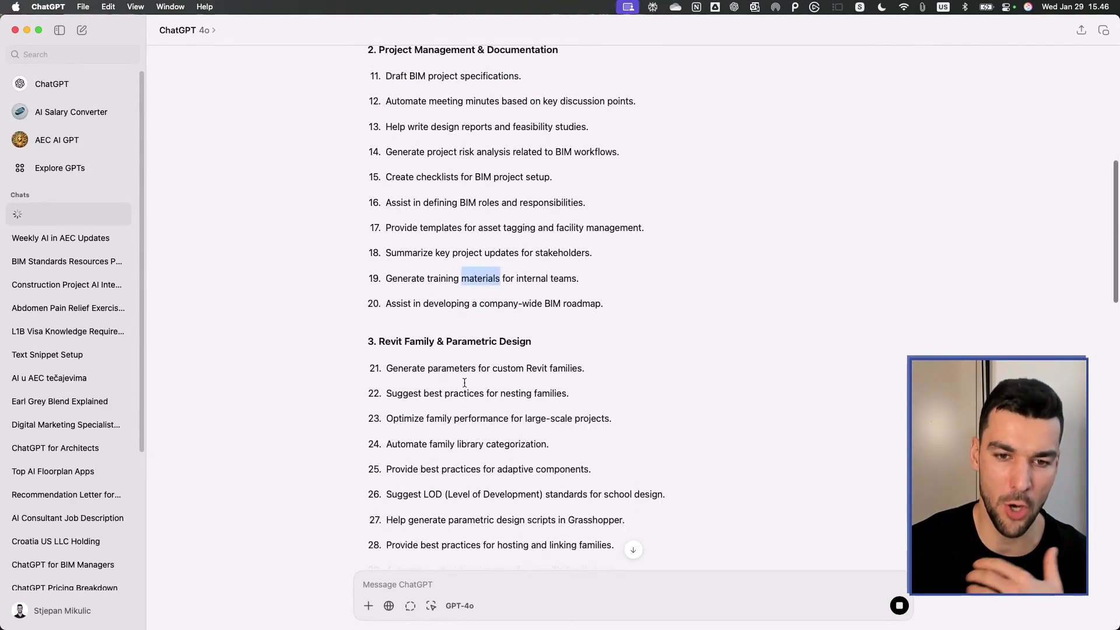
scroll(429, 364, "down", 2)
triple_click(437, 364)
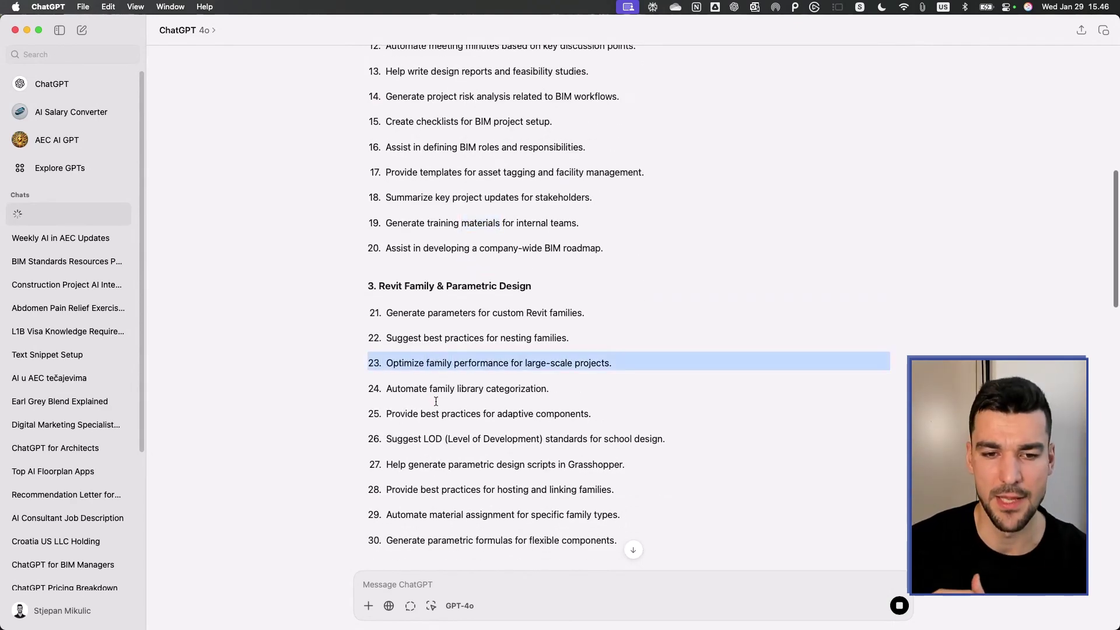
Step: Scroll the streaming reply down to item 100 and its closing summary line
scroll(436, 401, "down", 10)
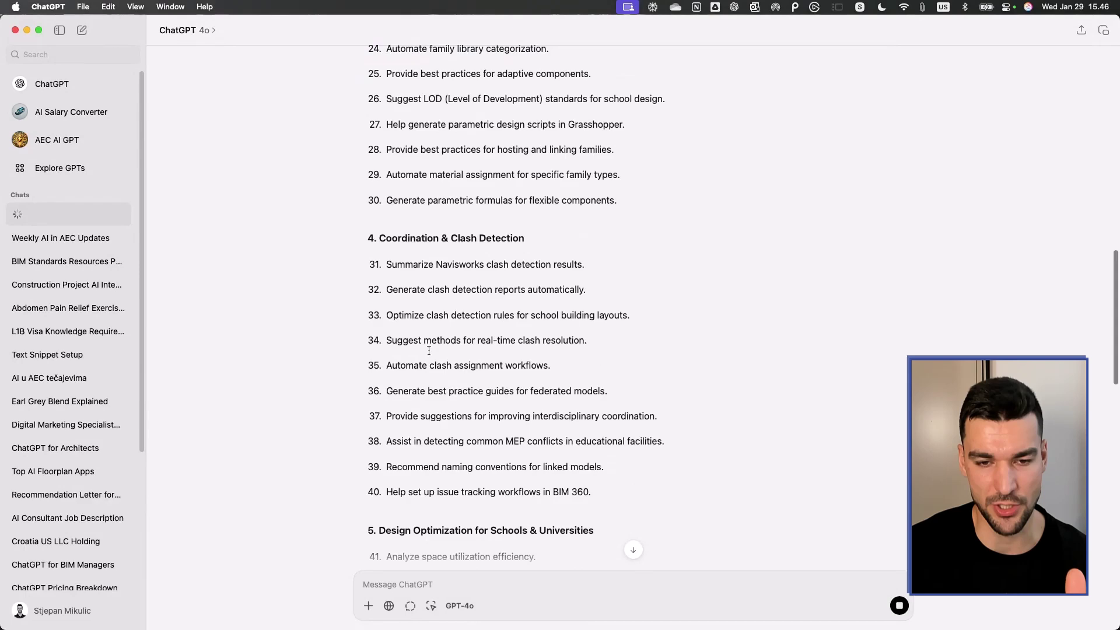
scroll(429, 350, "down", 5)
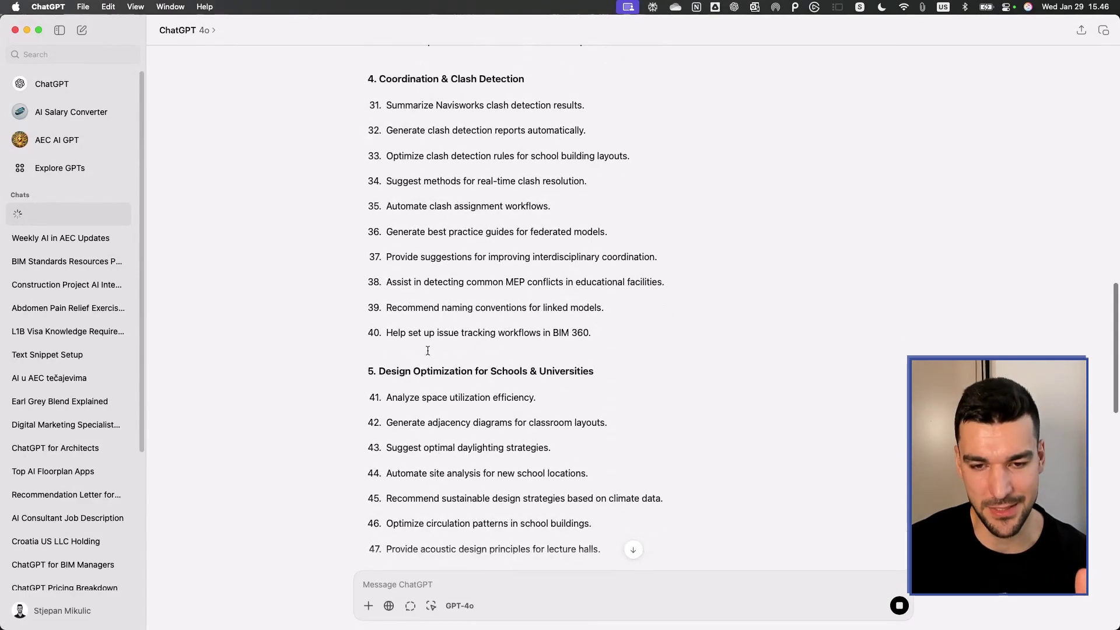
scroll(428, 337, "down", 6)
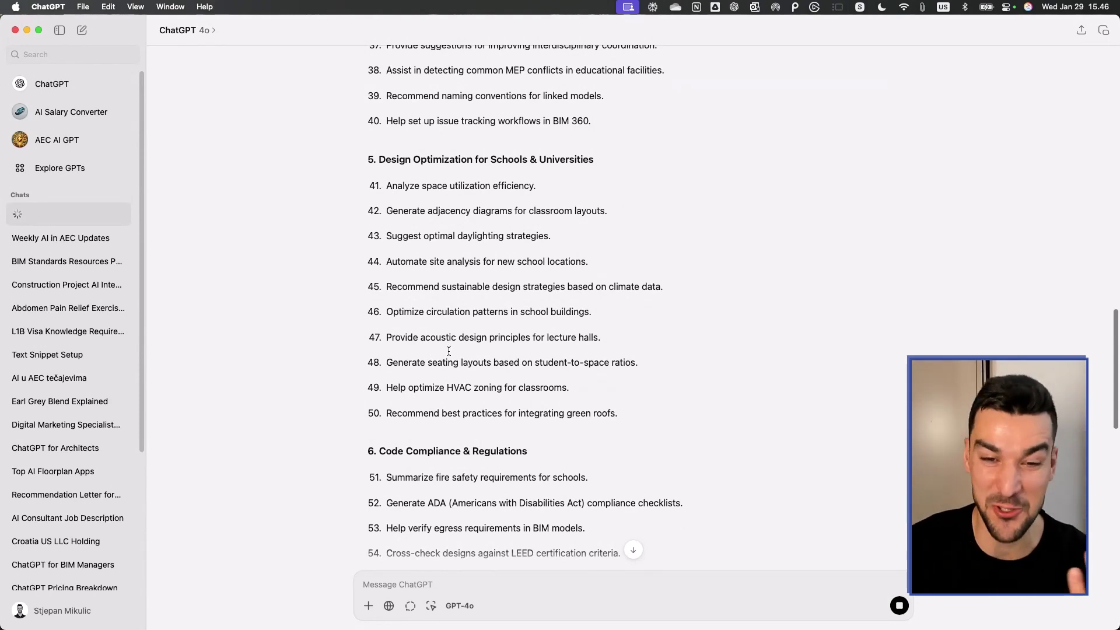
scroll(485, 330, "down", 7)
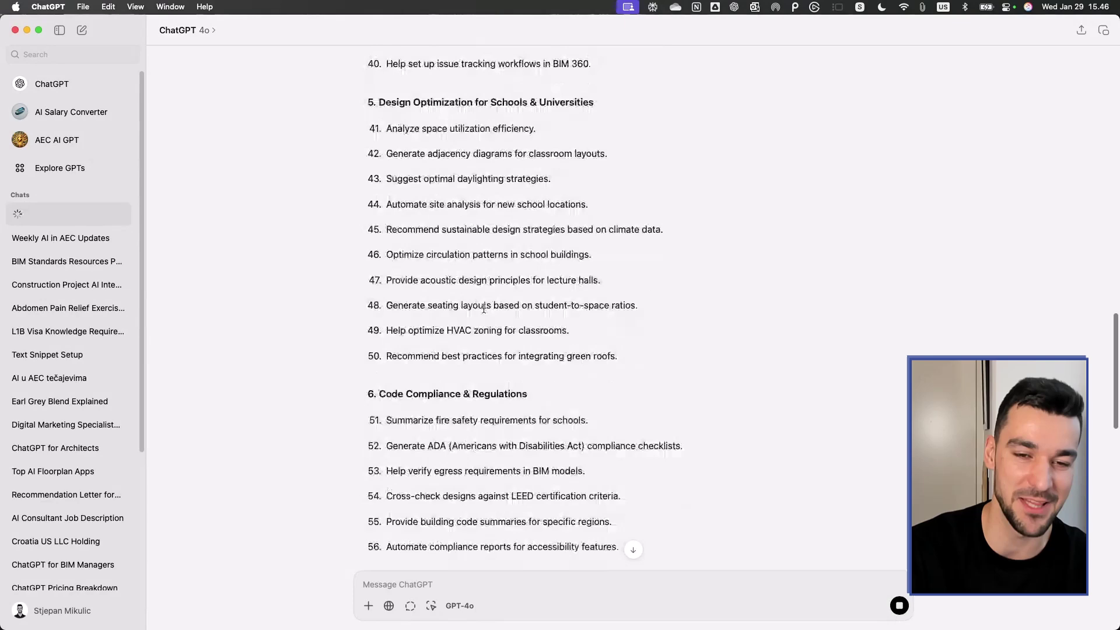
scroll(476, 321, "down", 2)
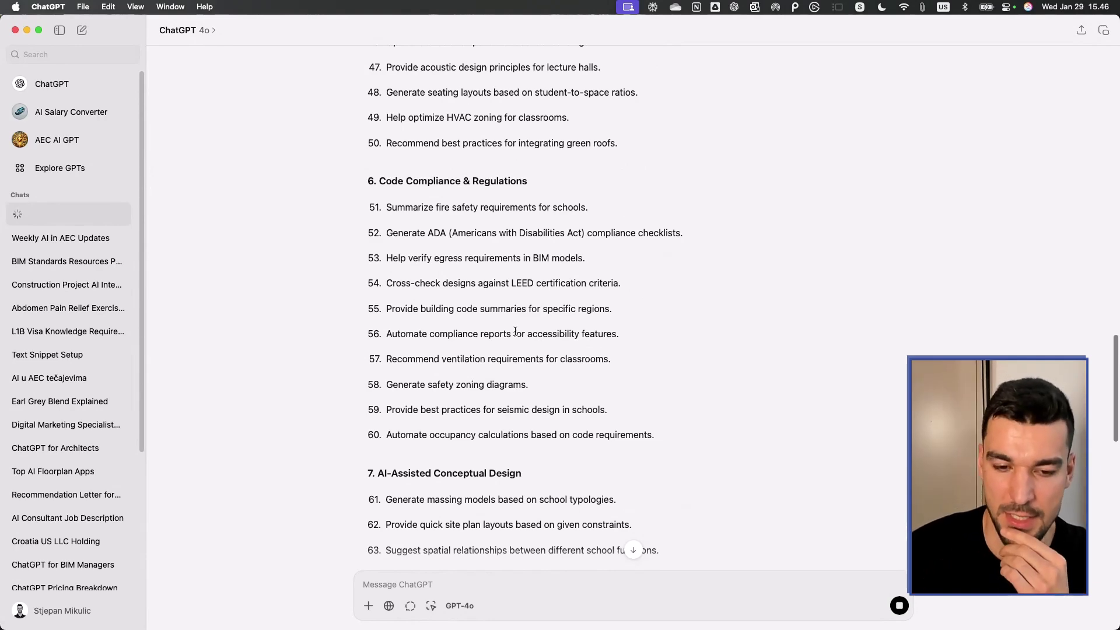
scroll(512, 327, "down", 10)
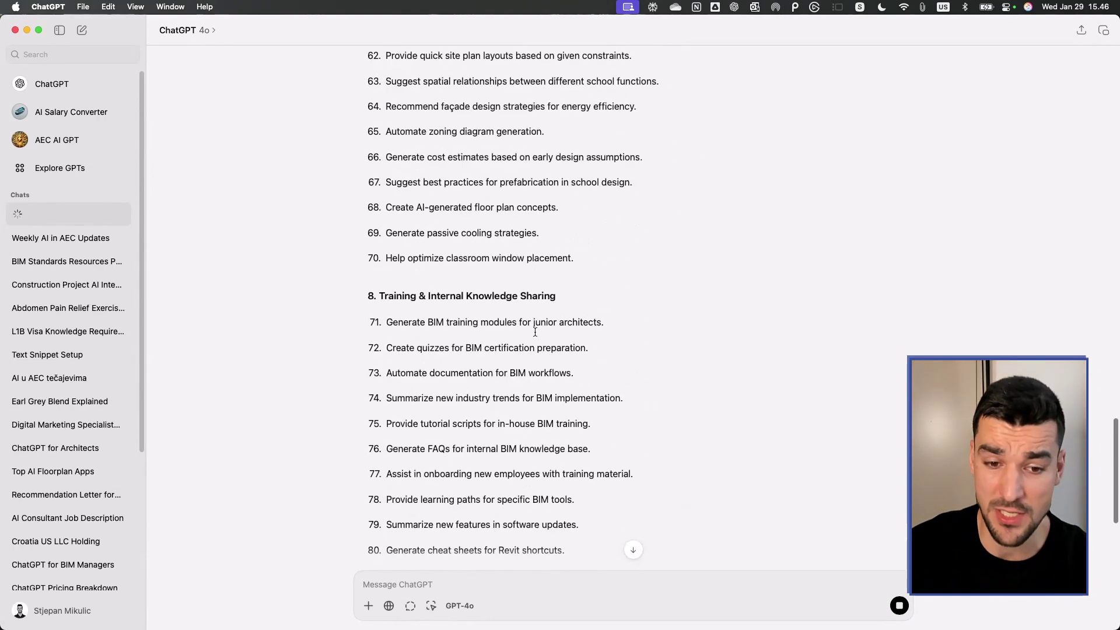
scroll(535, 332, "down", 3)
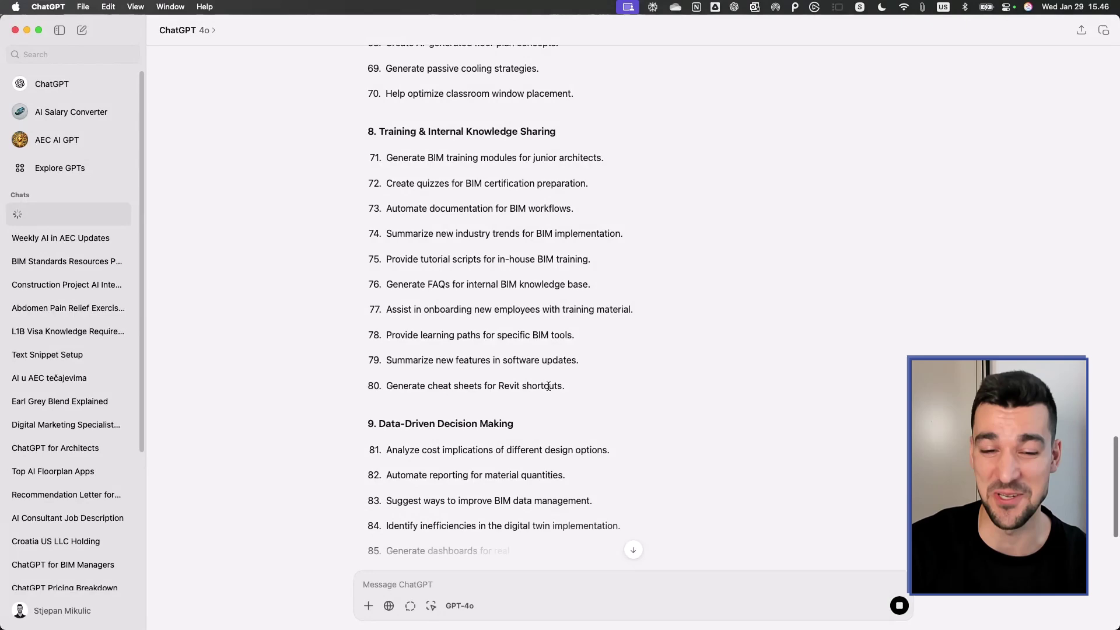
scroll(411, 493, "down", 8)
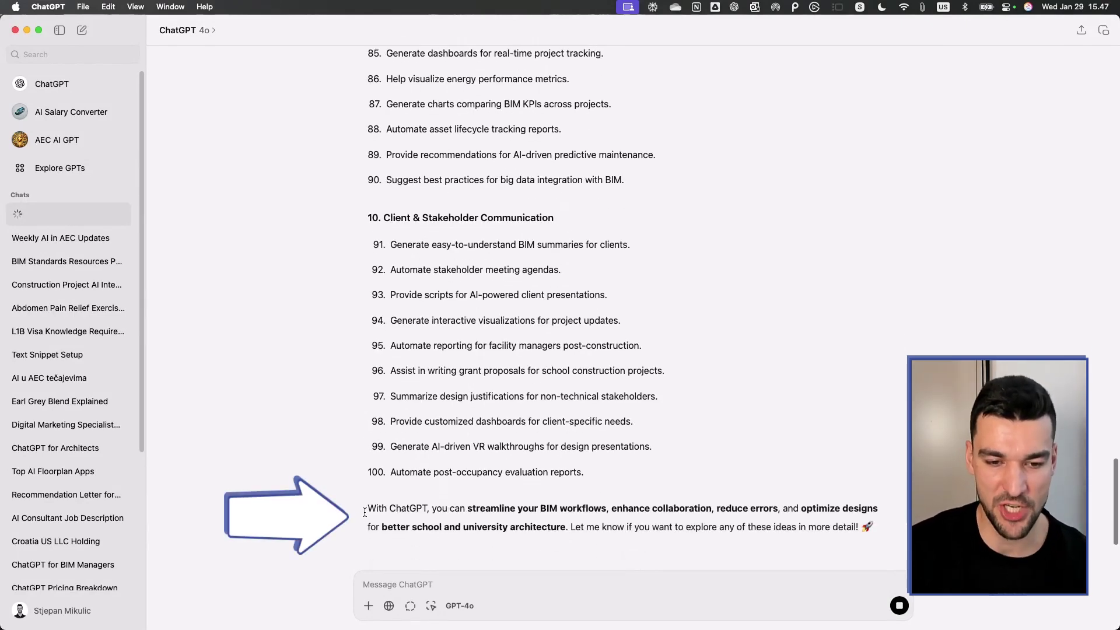
Step: Highlight closing-summary phrases like 'better school and university architecture', then scroll back up the chat
left_click_drag(368, 510, 728, 528)
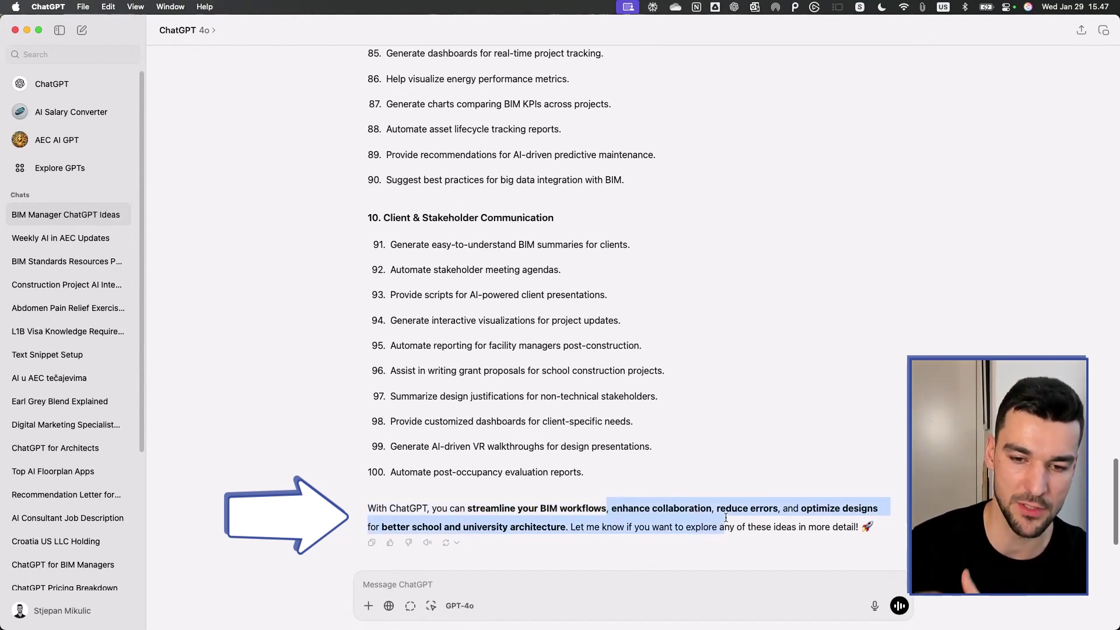
left_click(793, 512)
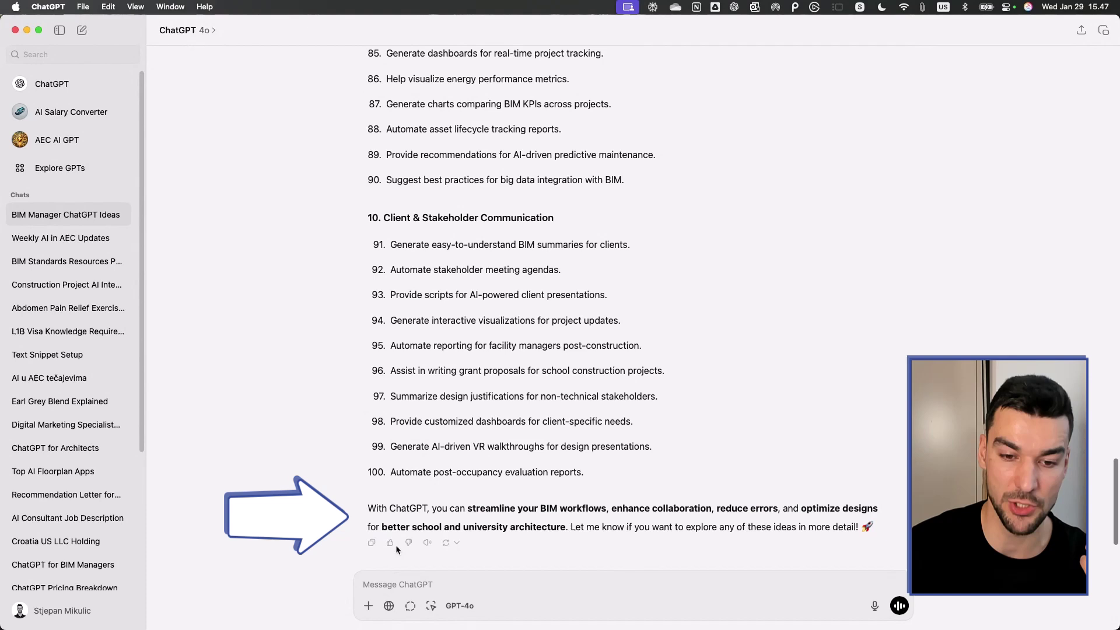
left_click_drag(383, 525, 566, 527)
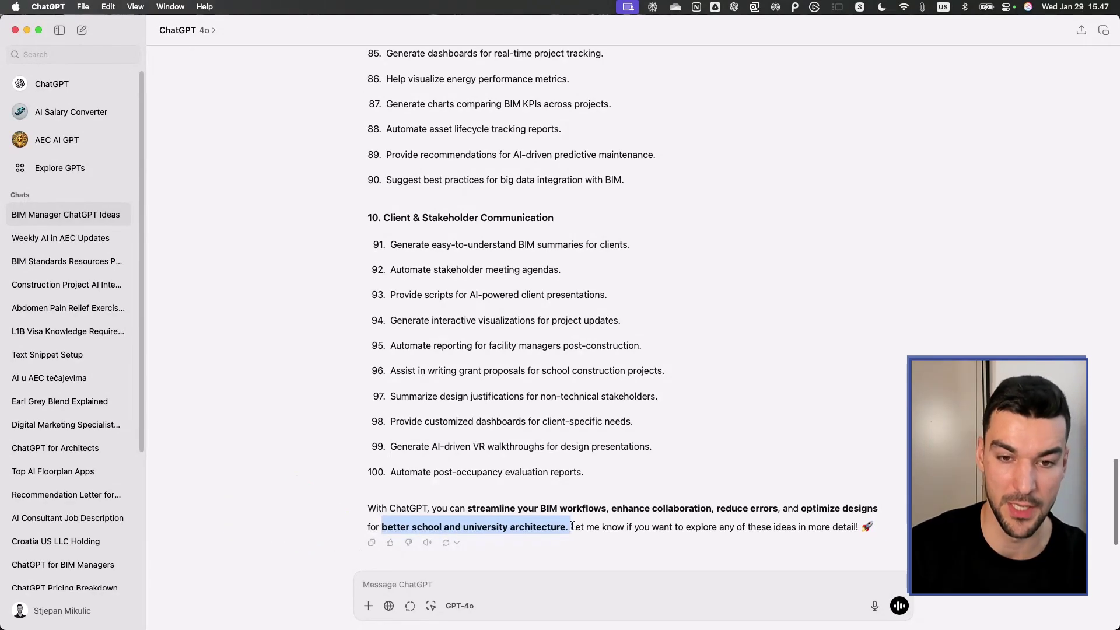
left_click(572, 528)
scroll(627, 255, "down", 1)
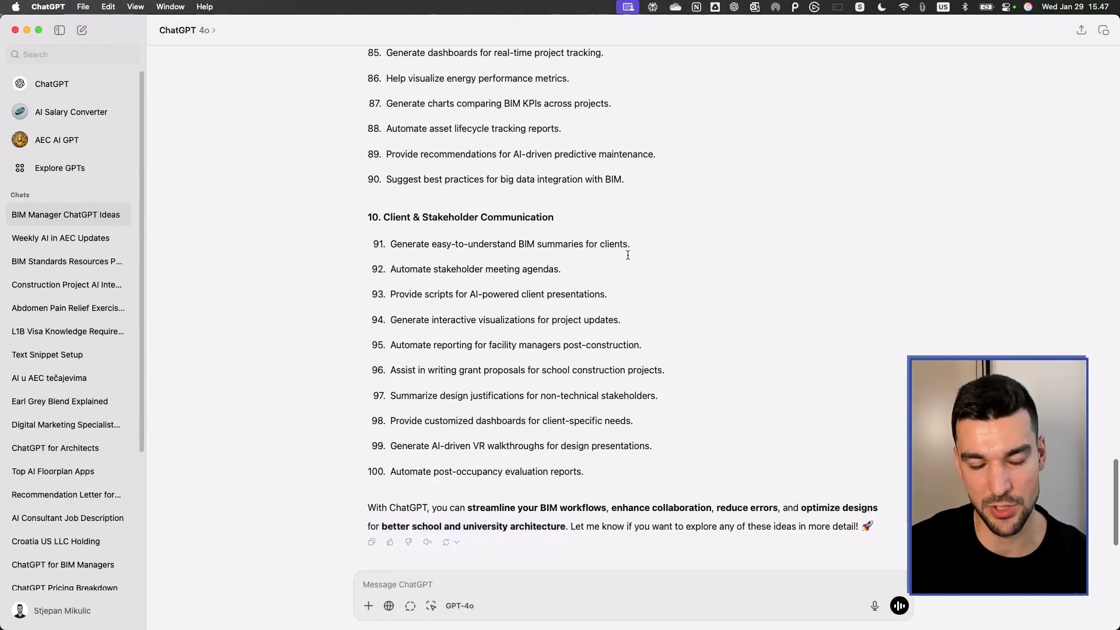
scroll(591, 280, "up", 5)
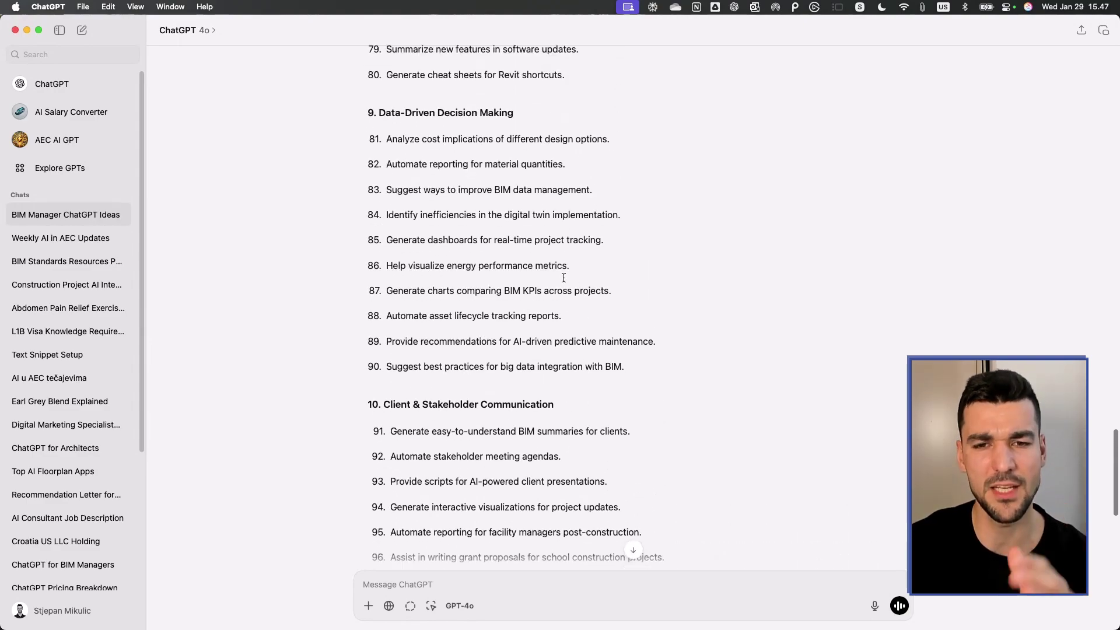
scroll(564, 278, "up", 10)
scroll(551, 367, "up", 20)
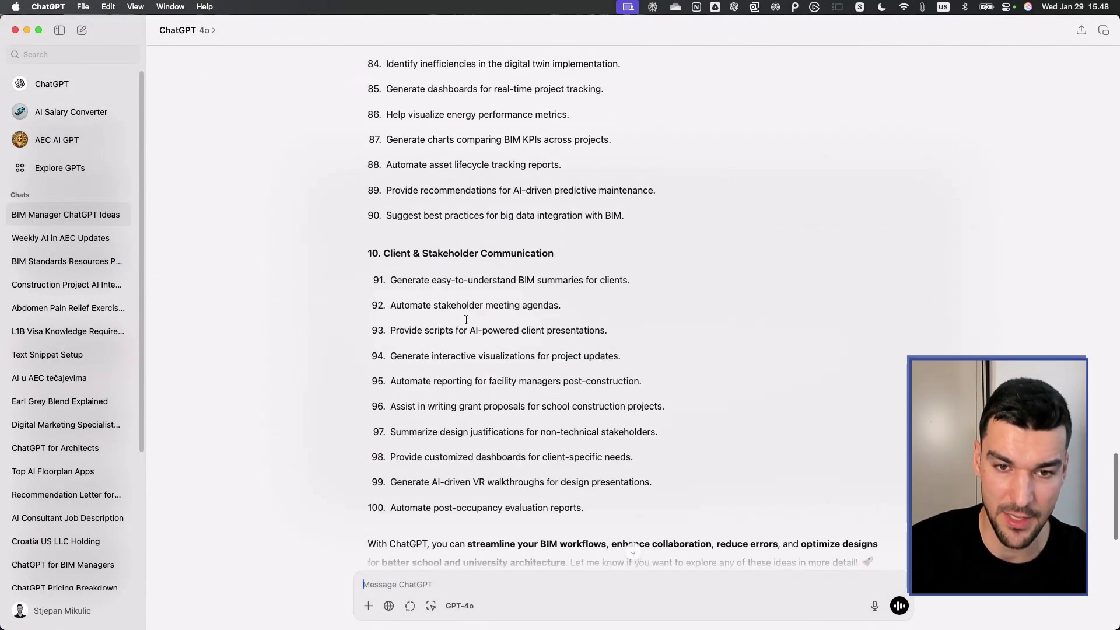
scroll(466, 319, "up", 5)
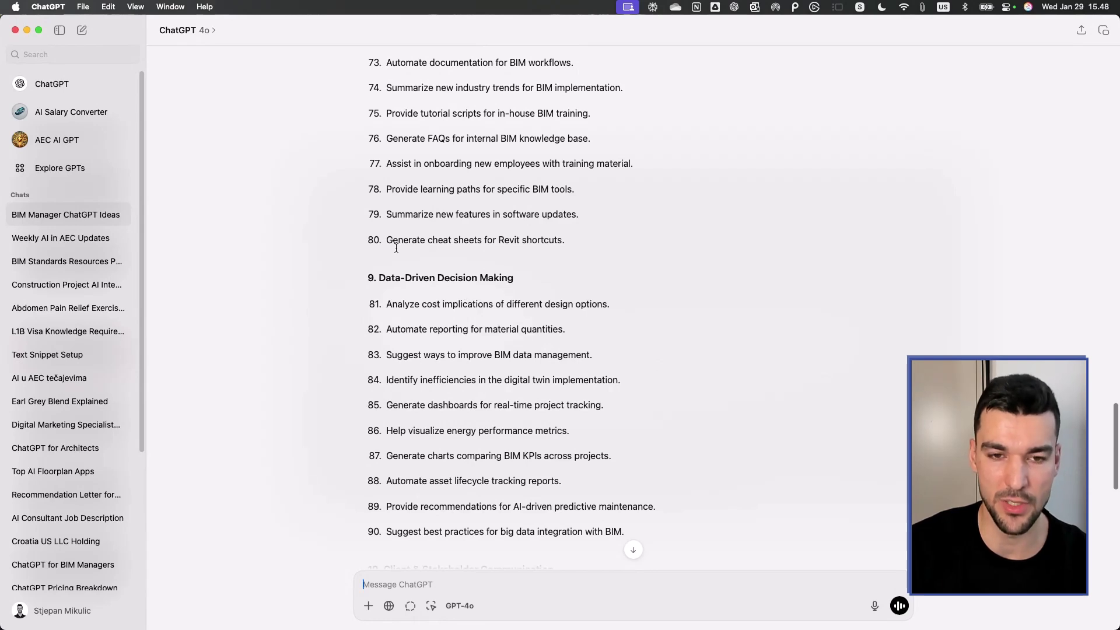
left_click_drag(387, 240, 589, 231)
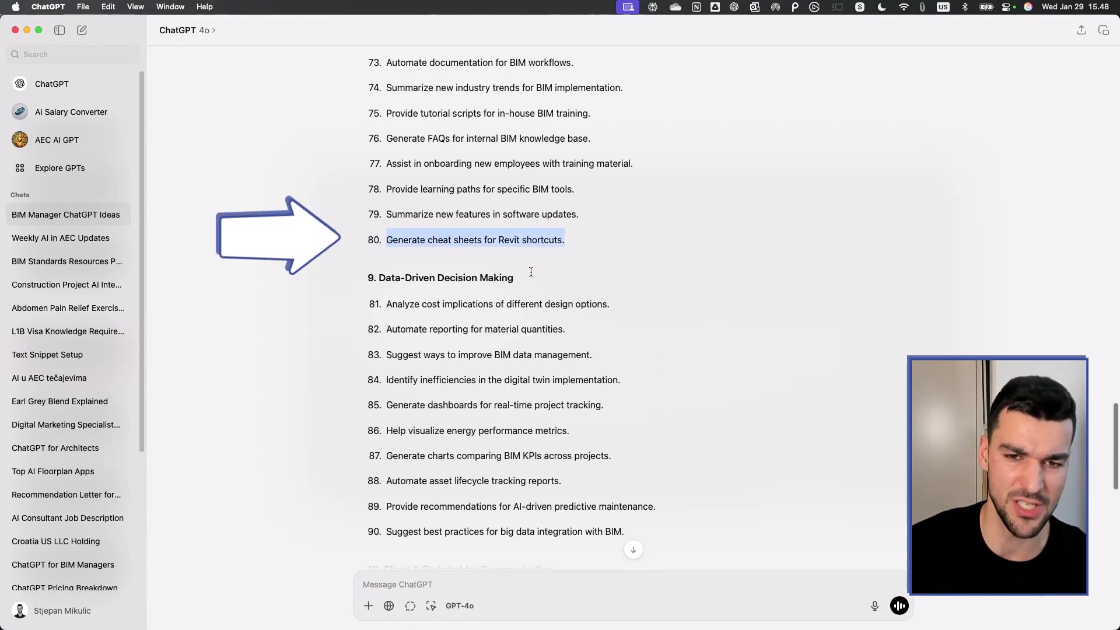
left_click(563, 244)
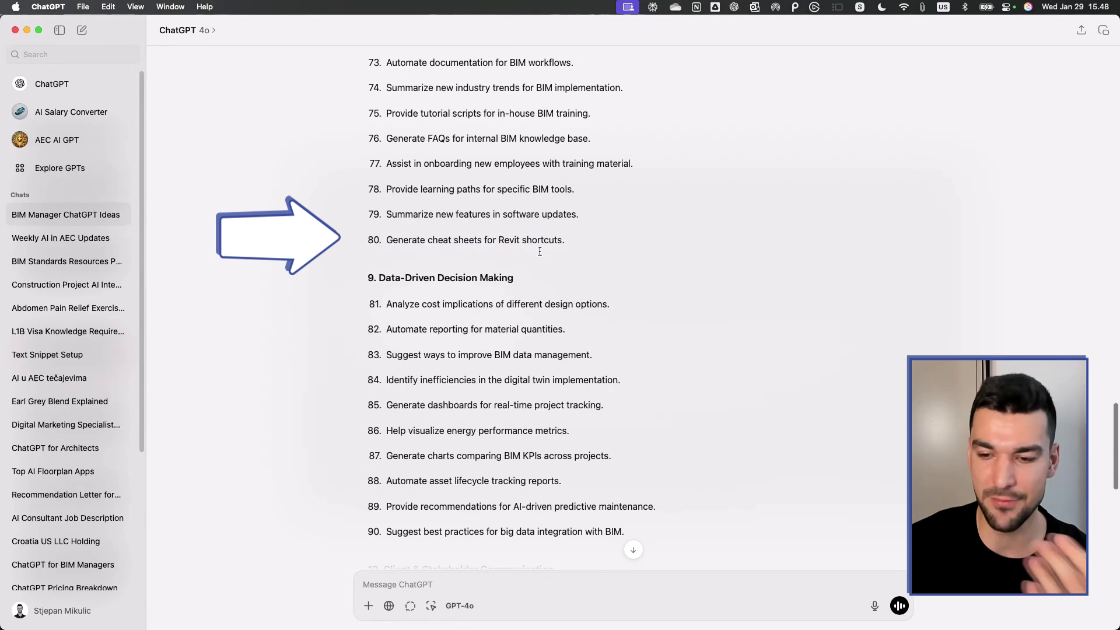
scroll(653, 343, "down", 5)
scroll(653, 344, "down", 3)
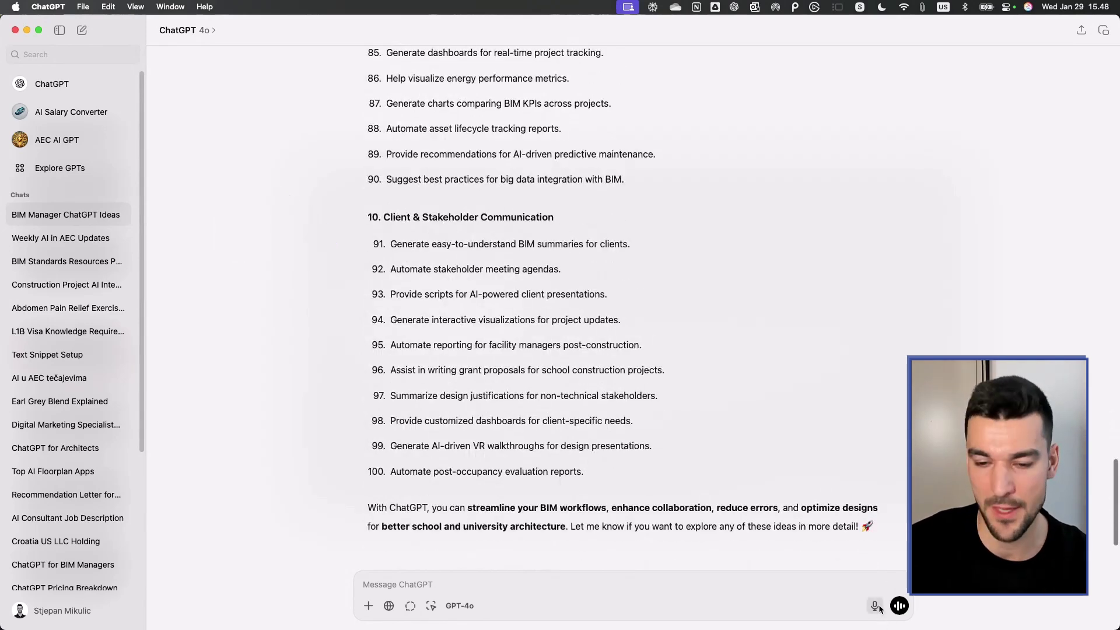
Step: Dictate a request for cheat sheets of the most popular Revit shortcuts into the message field
left_click(876, 606)
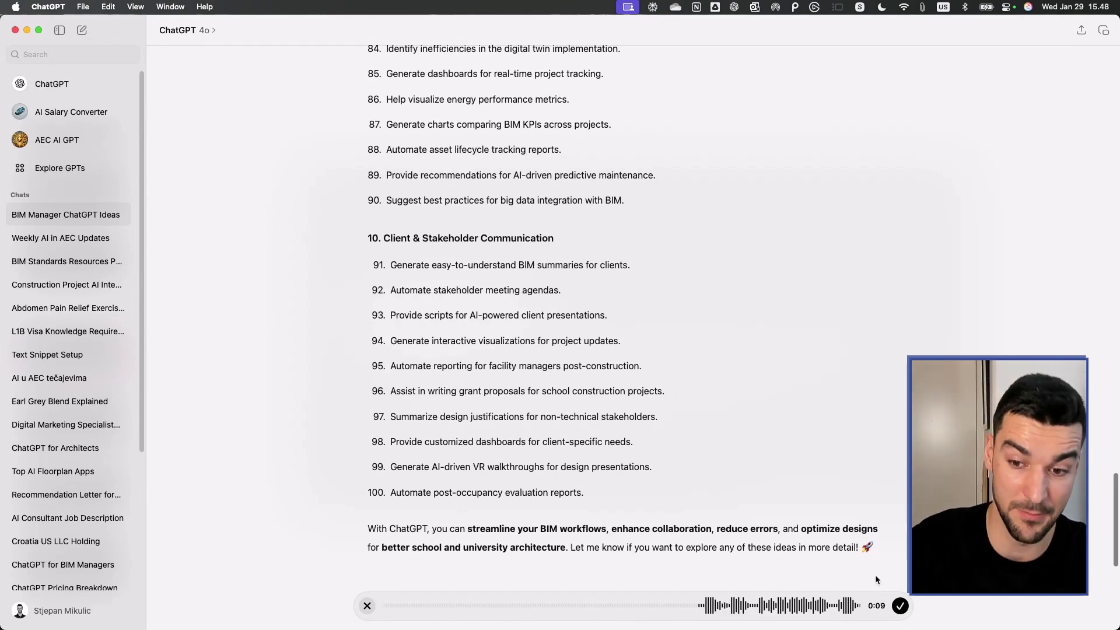
left_click(901, 606)
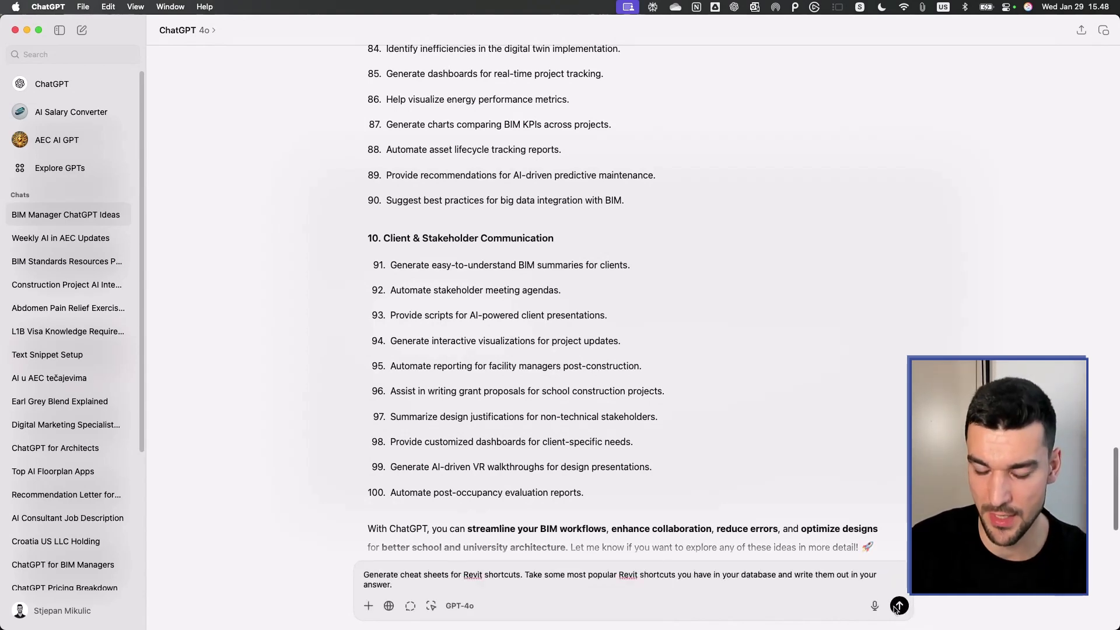
Step: Send the shortcut request and review the General, Modeling & Editing, Views & Navigation and Selection tables
left_click(898, 607)
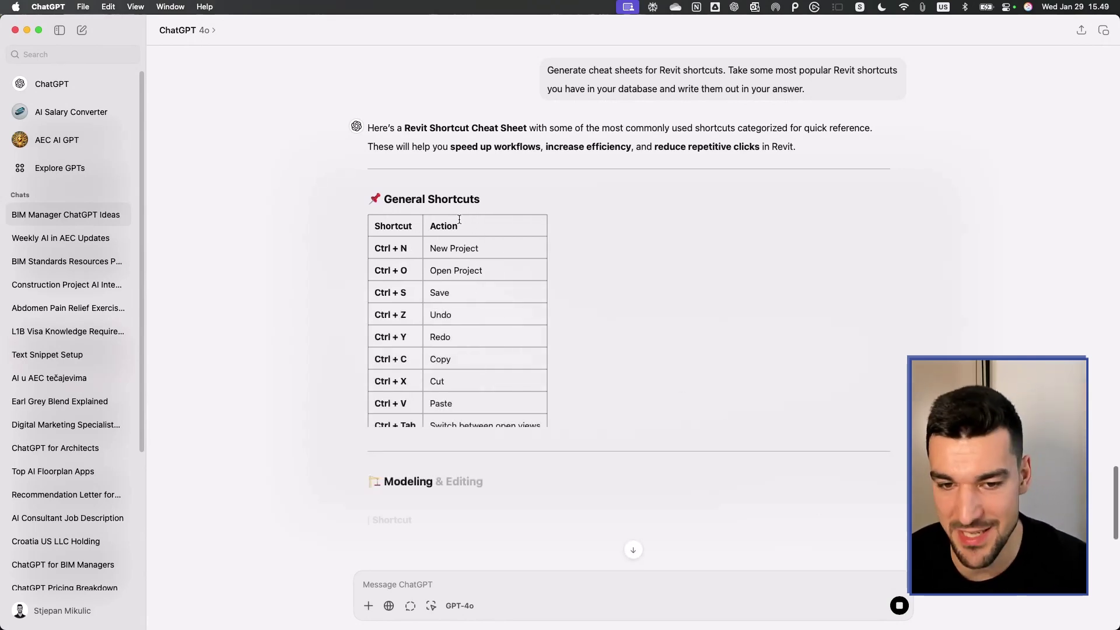
scroll(496, 274, "up", 1)
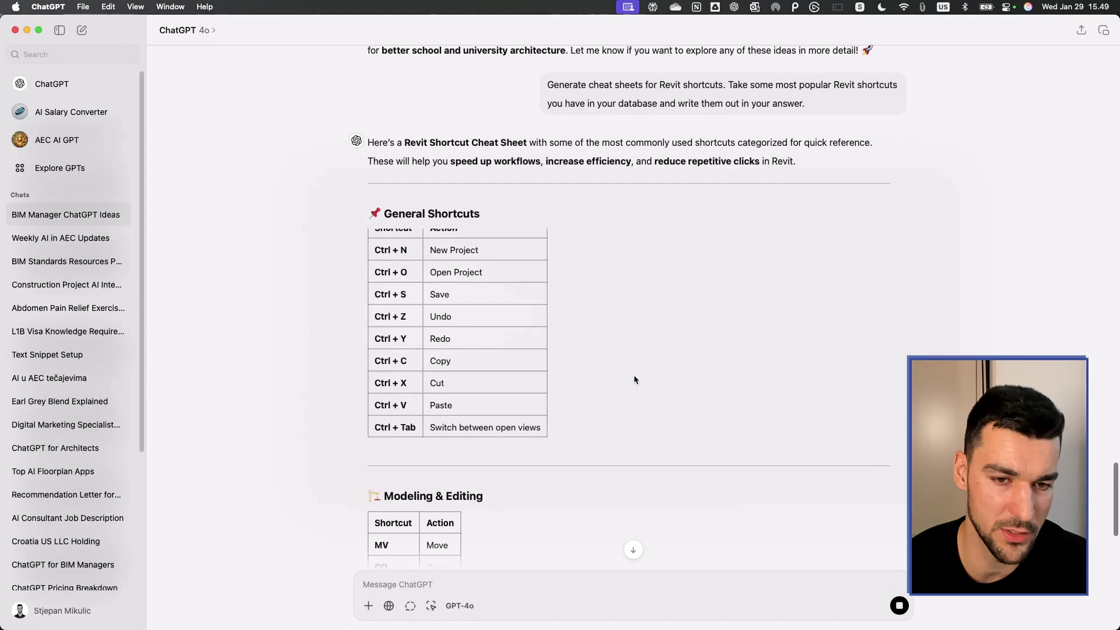
scroll(367, 309, "down", 5)
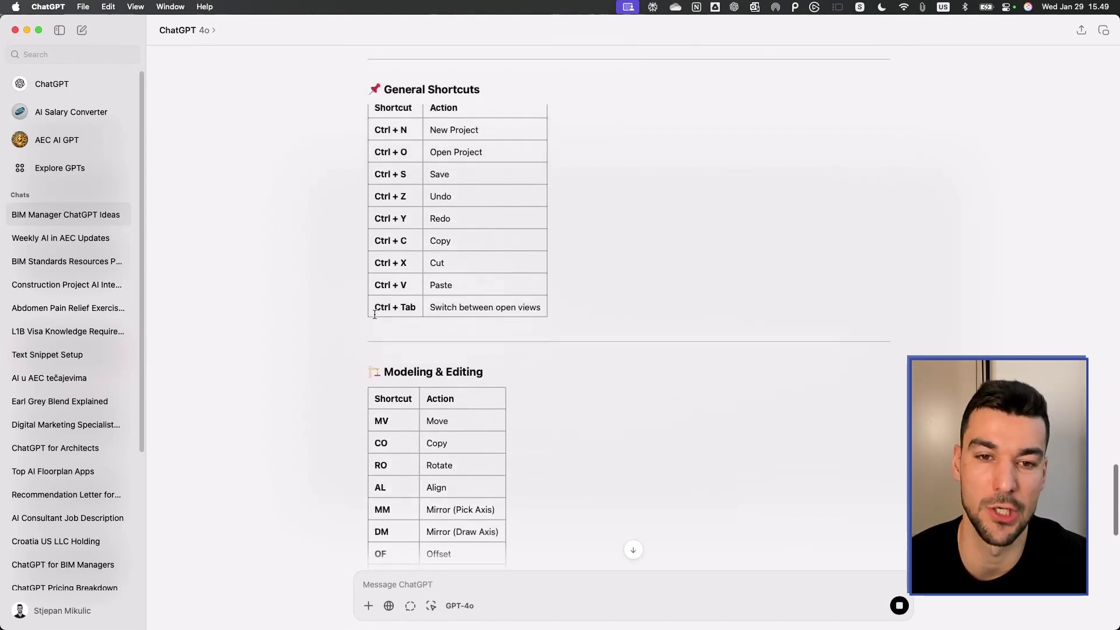
scroll(373, 327, "down", 5)
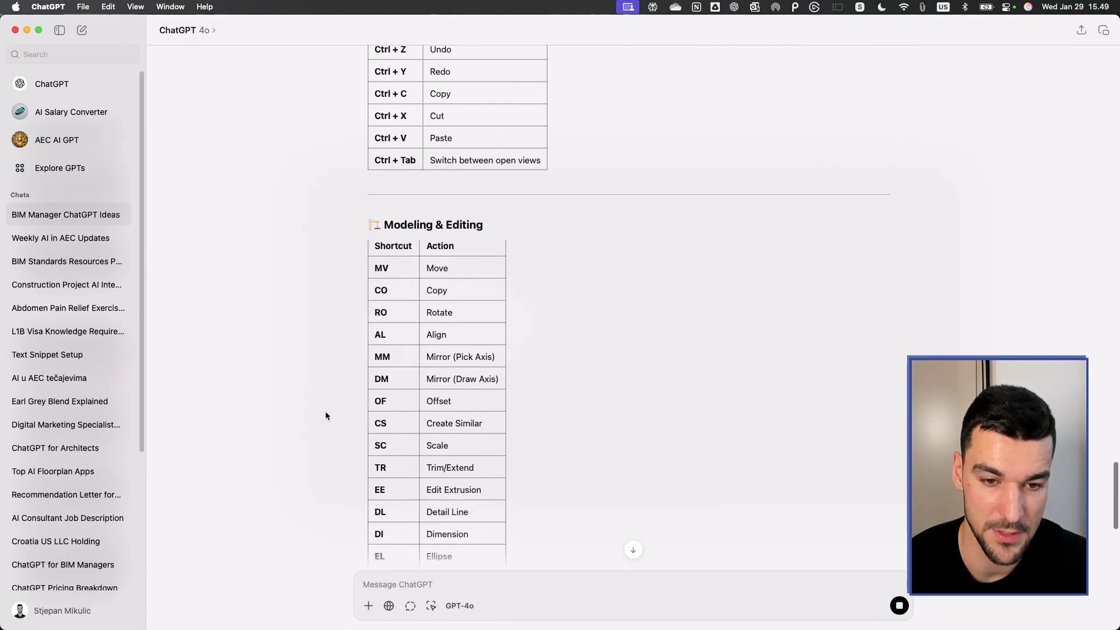
scroll(326, 415, "down", 5)
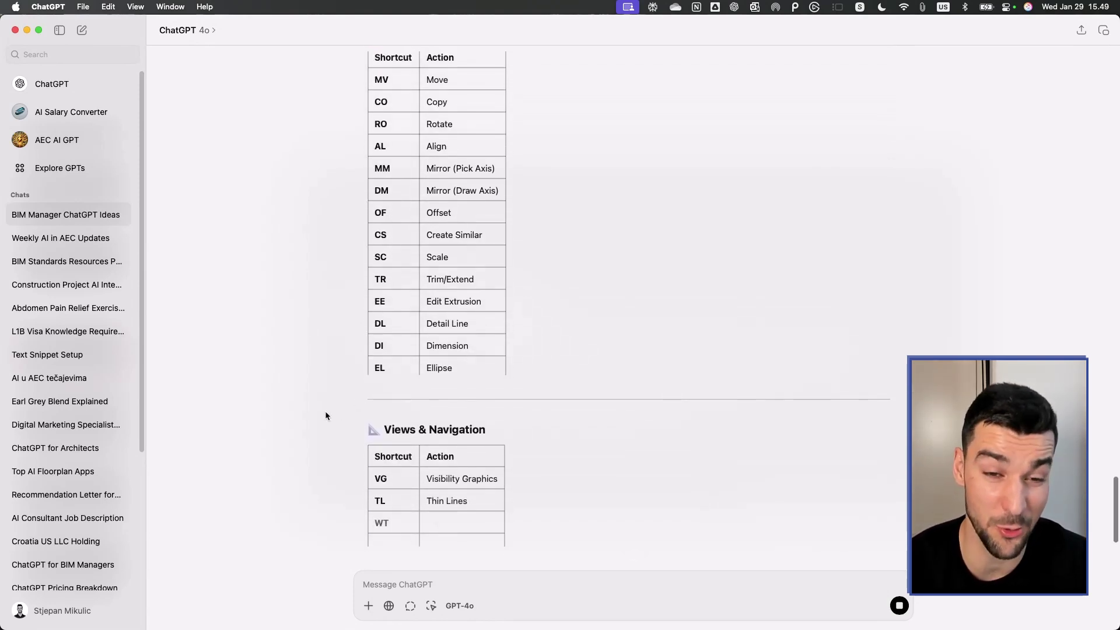
scroll(326, 415, "down", 3)
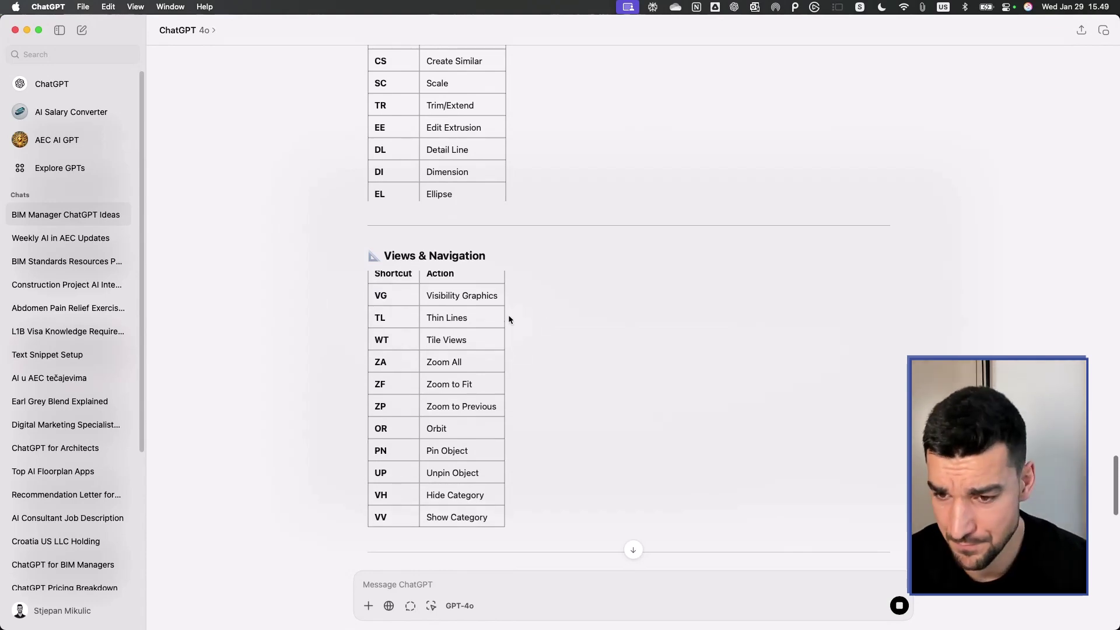
scroll(618, 365, "down", 5)
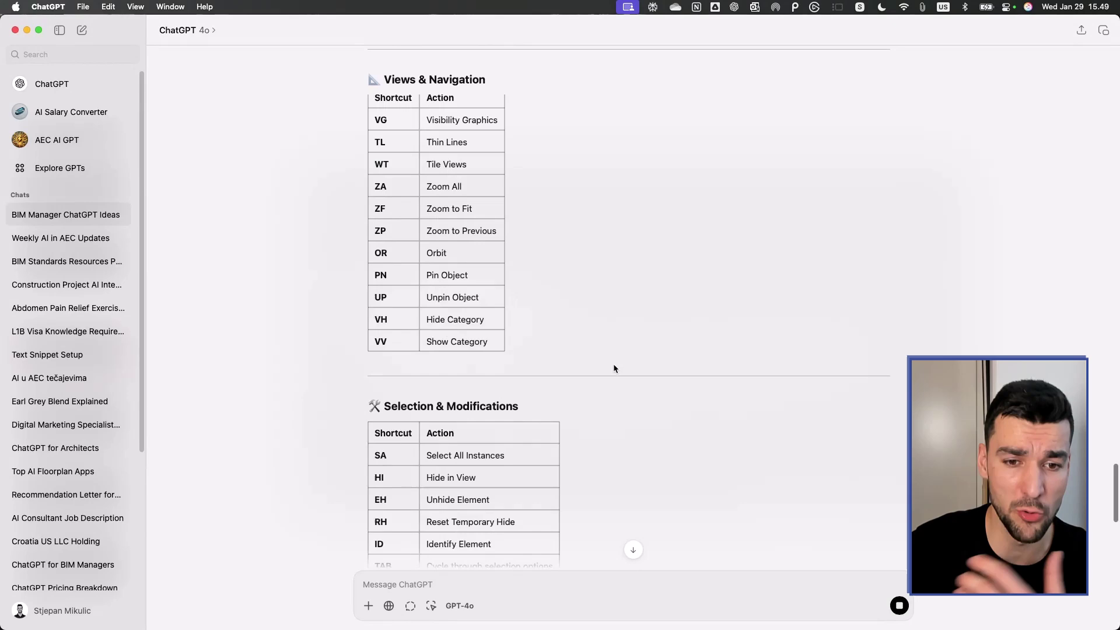
scroll(310, 340, "down", 5)
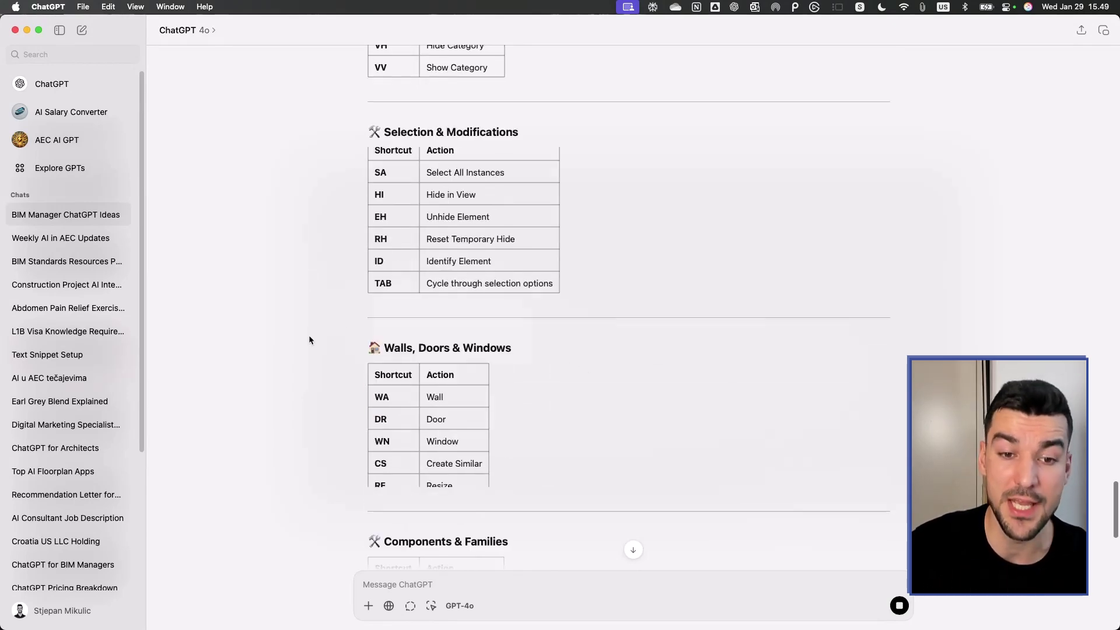
scroll(330, 389, "up", 5)
scroll(328, 388, "up", 10)
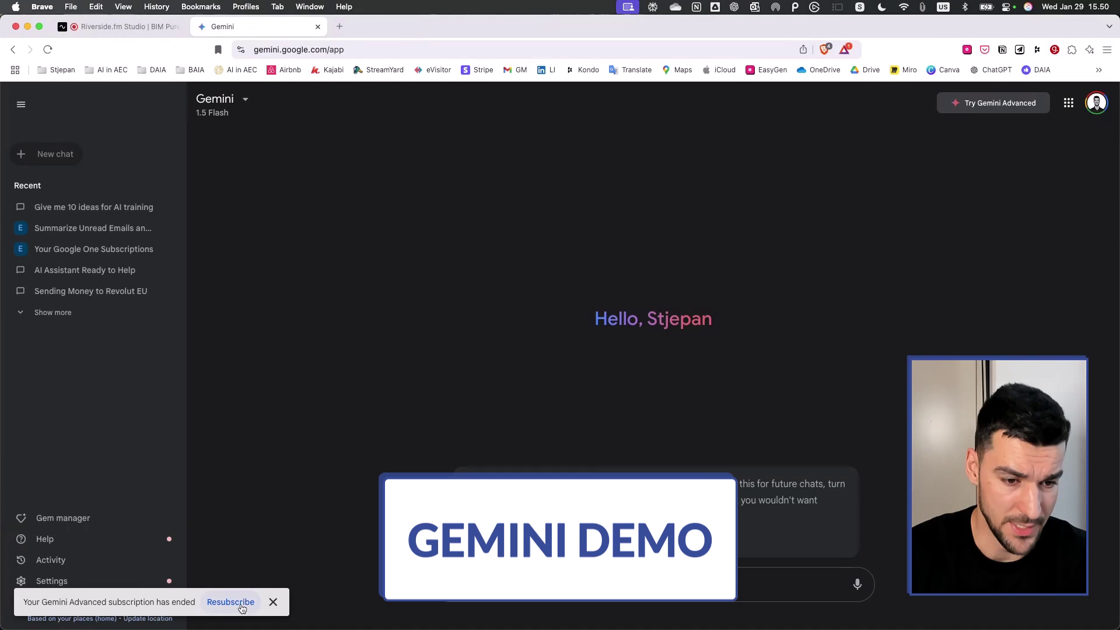
Step: Dismiss the subscription-ended notice and view Gemini's model list, keeping 1.5 Flash selected
left_click(273, 602)
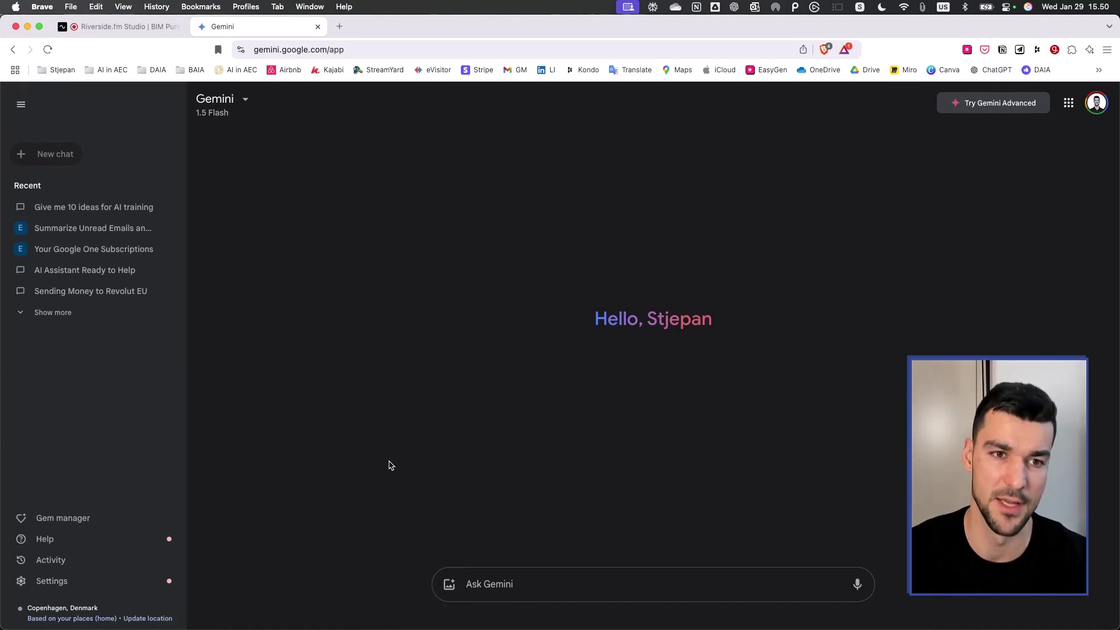
left_click(244, 99)
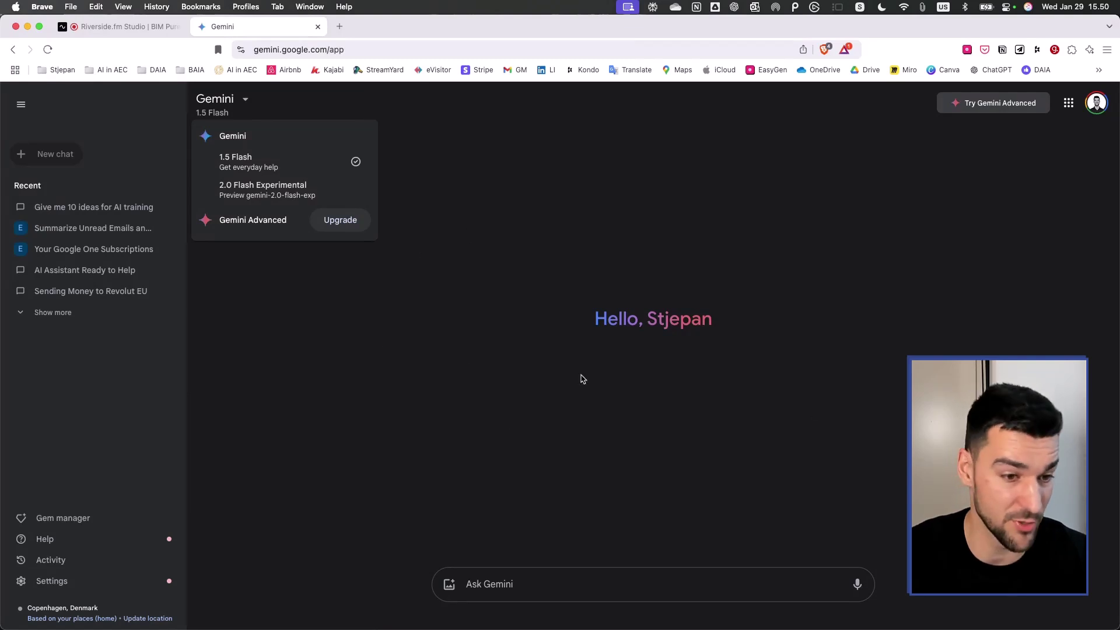
left_click(490, 425)
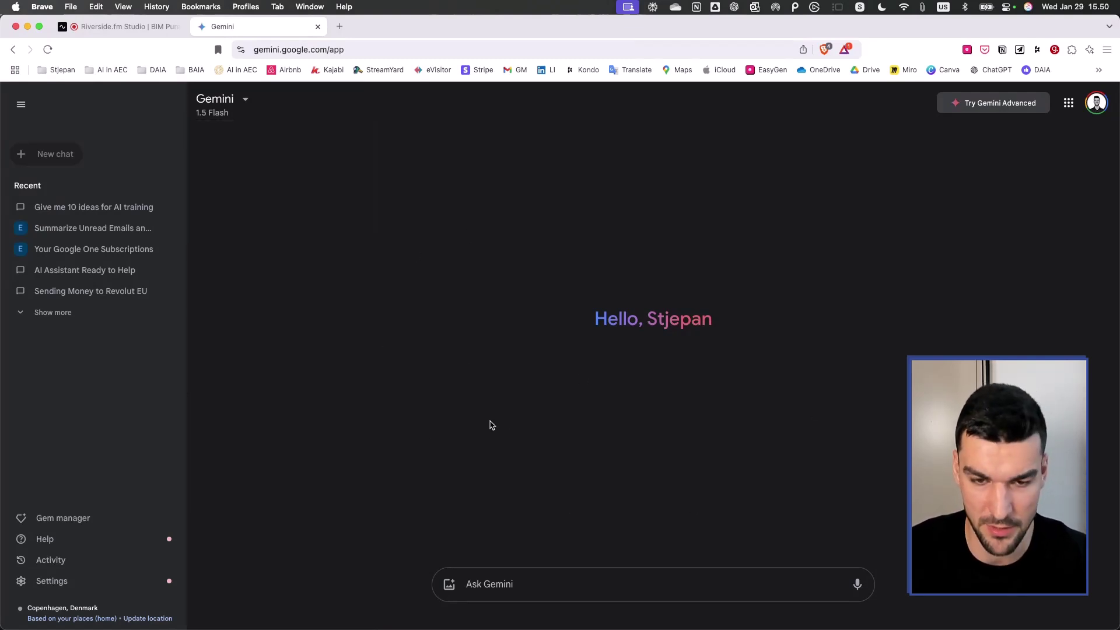
Step: Load claude.ai in a new Brave tab, note the 3.5 Sonnet model, and reopen the Restaurant Bill Splitting App with Tip chat
left_click(341, 32)
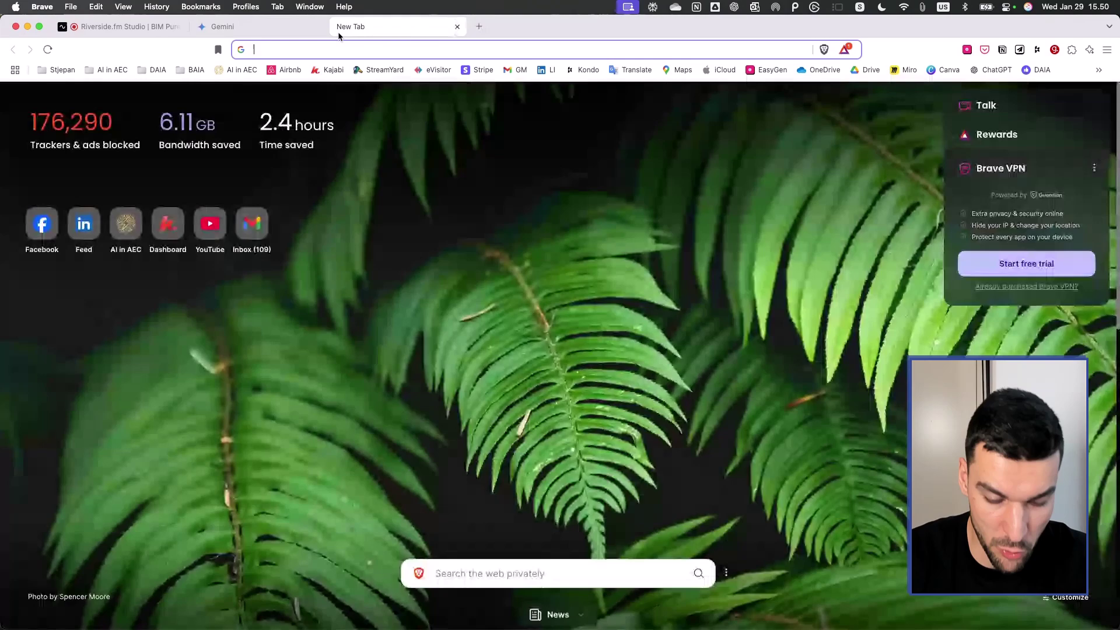
type("claude.ai")
key("Return")
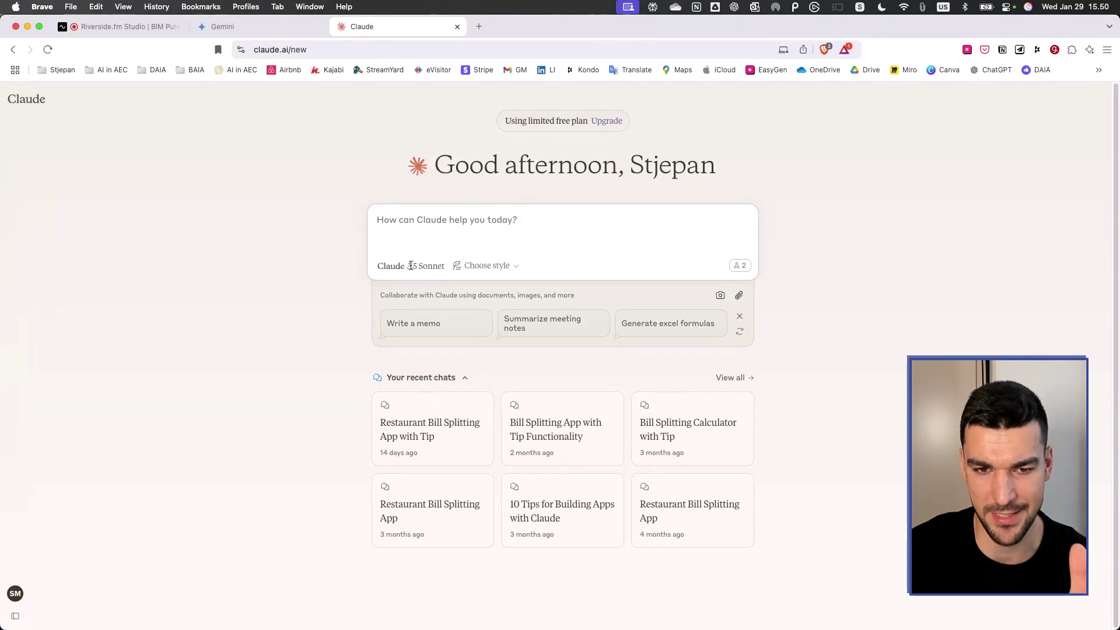
left_click_drag(411, 265, 442, 266)
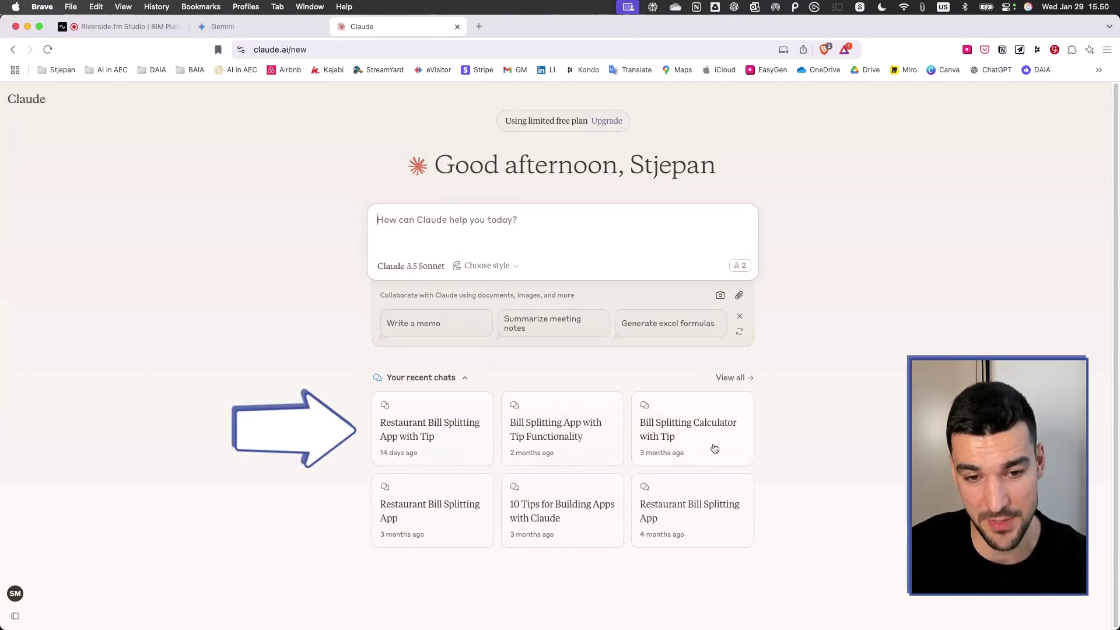
left_click(442, 436)
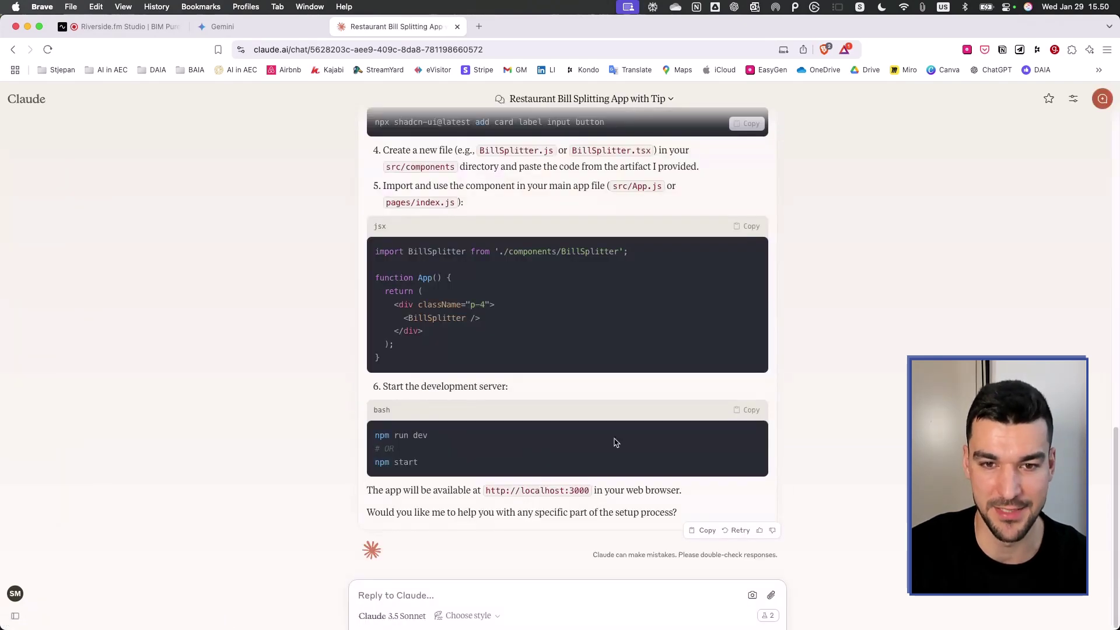
scroll(616, 442, "up", 15)
Step: Open the Restaurant Bill Splitter app preview and point out the original app request
left_click(430, 245)
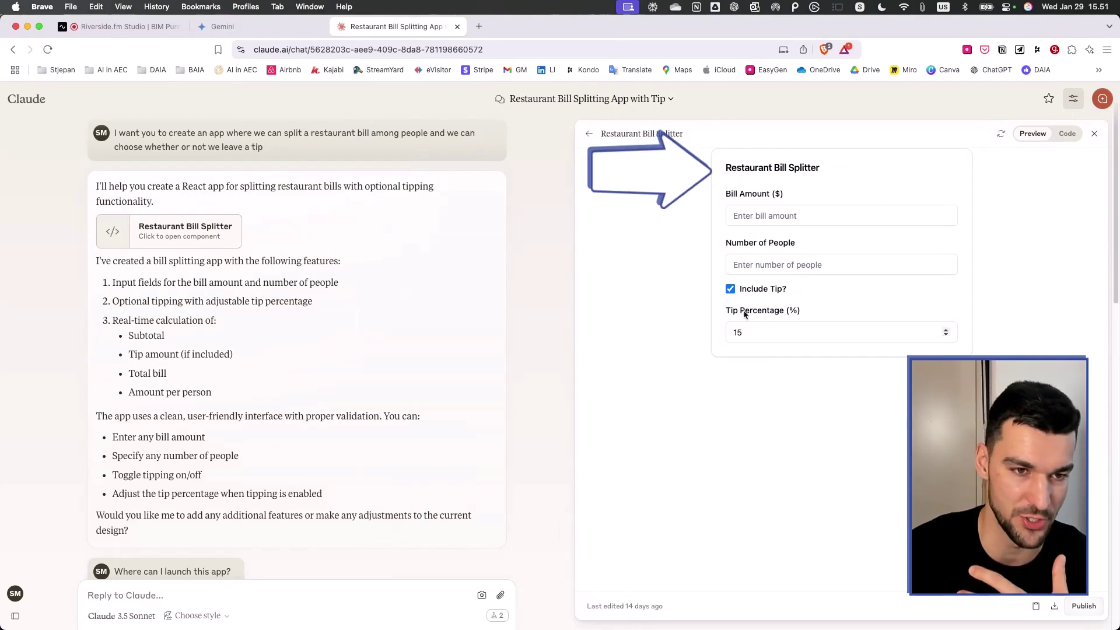
mouse_move(116, 132)
left_mouse_down()
mouse_move(288, 145)
mouse_move(115, 133)
left_mouse_up()
left_click(164, 134)
Step: Enter a $340 bill for 17 people with a 30% tip, giving $442.00 total, $26.00 each
left_click(767, 217)
type("340")
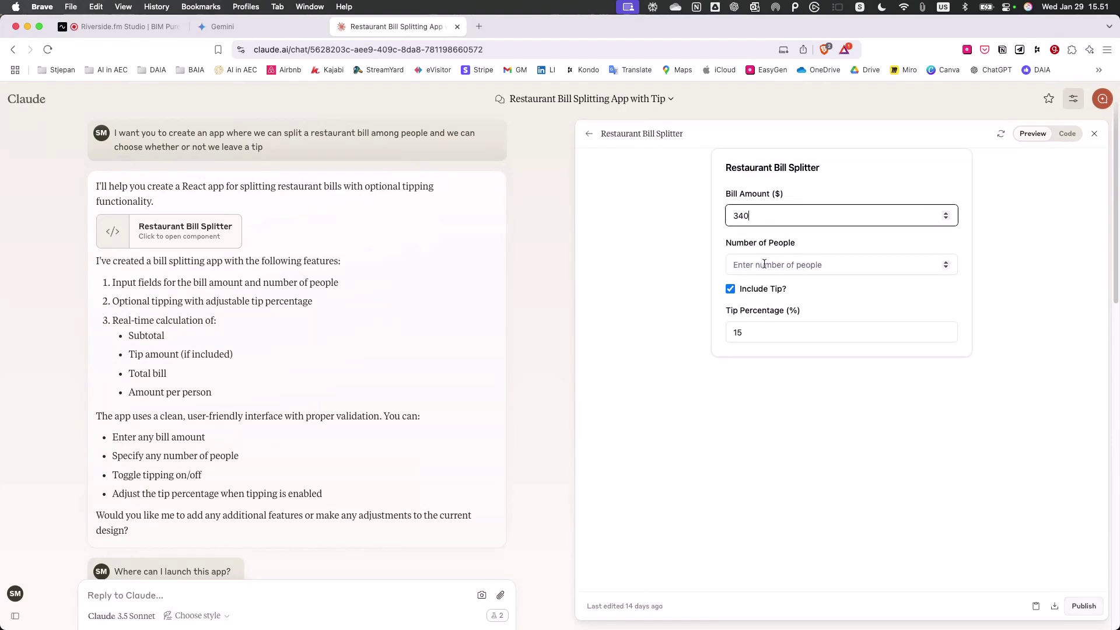
left_click(764, 265)
type("17")
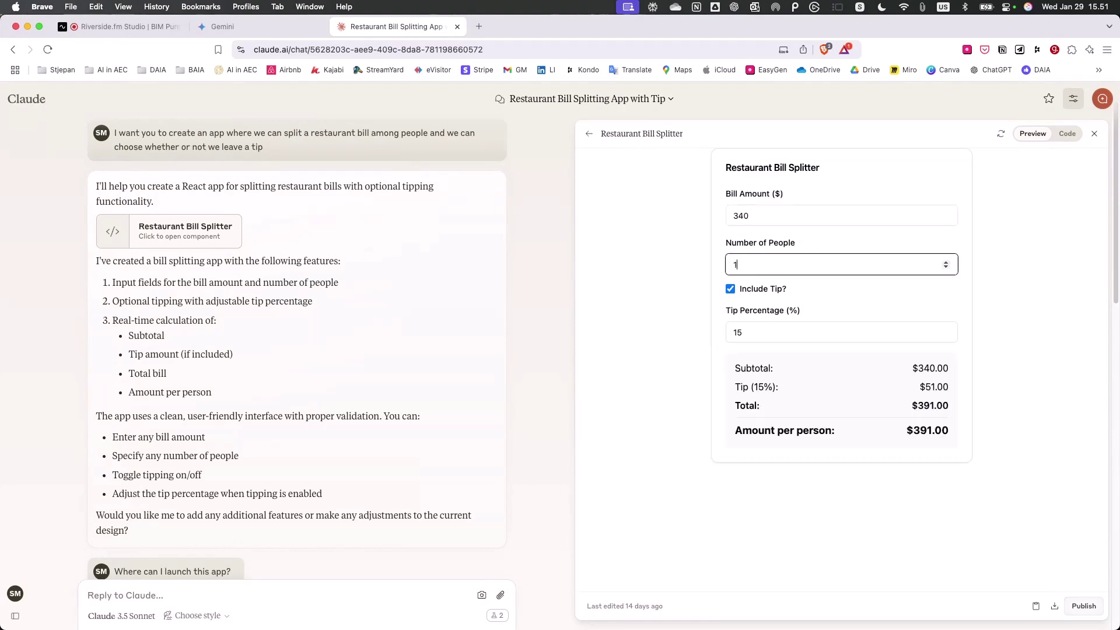
left_click(784, 331)
key("BackSpace")
key("BackSpace")
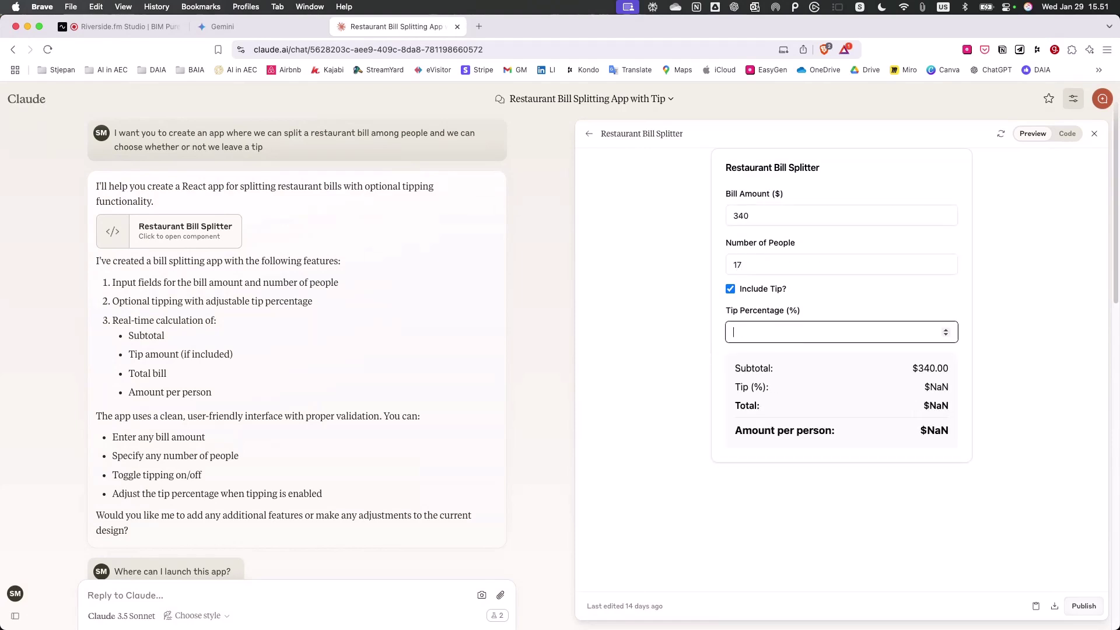
left_click(688, 355)
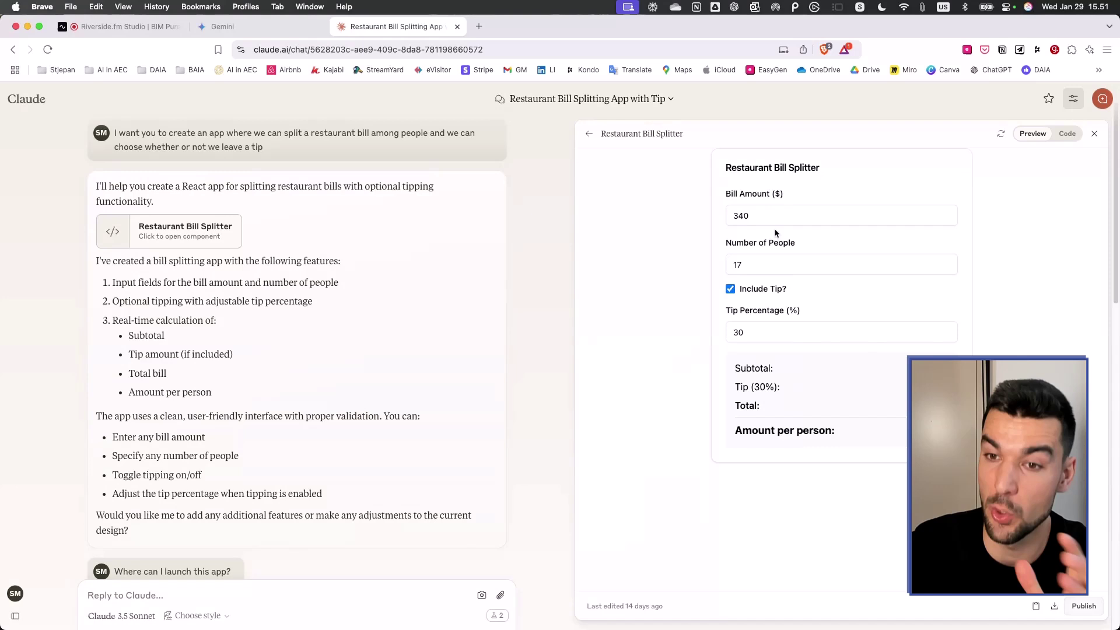
mouse_move(139, 150)
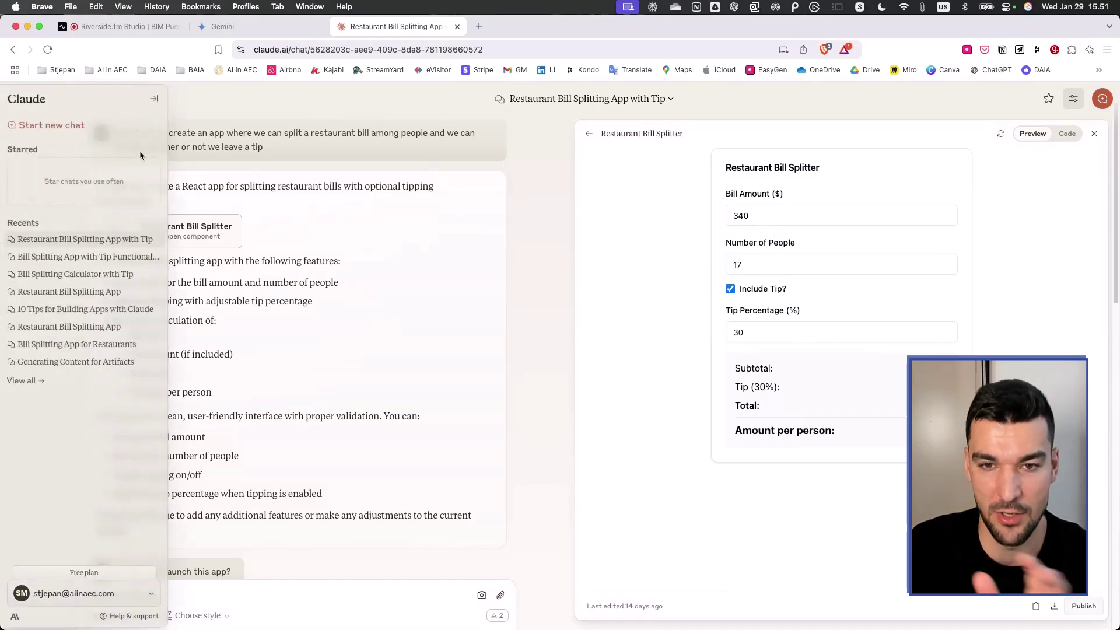